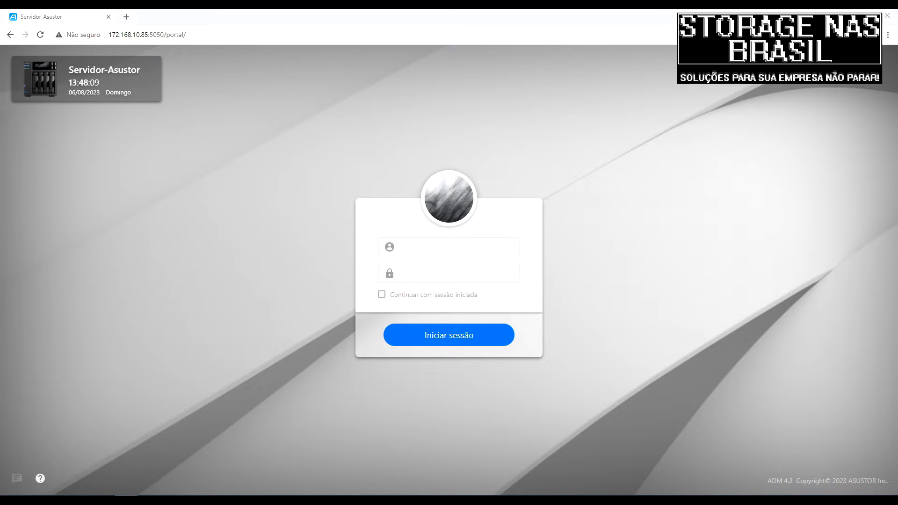
- Sign in to the NAS portal with the account's username and password
click(445, 247)
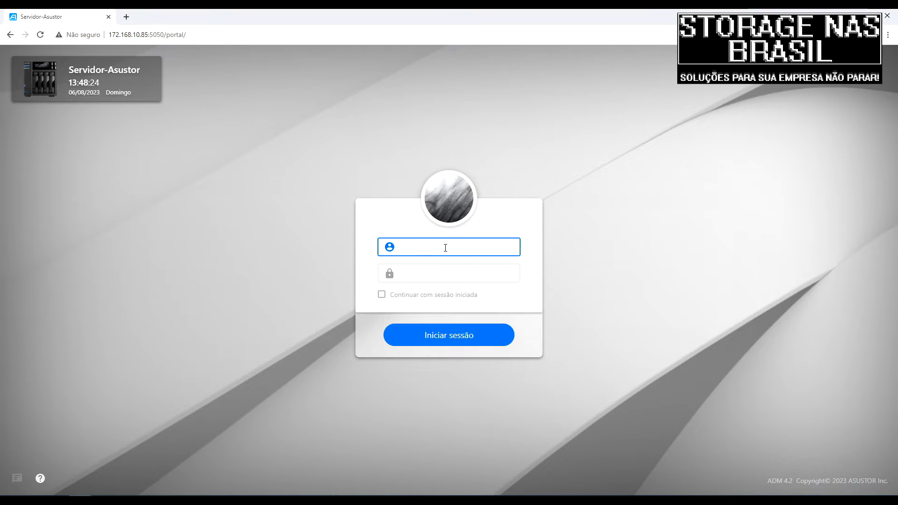
text(ThiagoB)
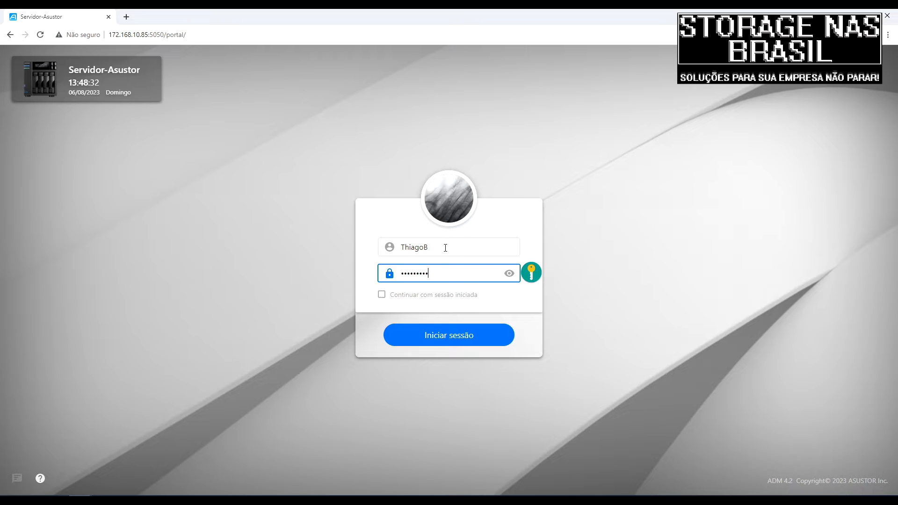
key(Return)
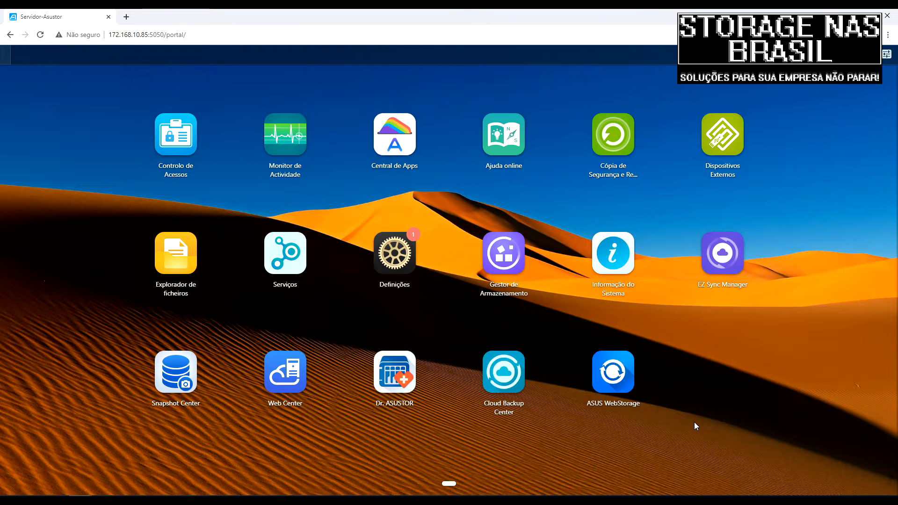
- Examine the NAS IP address and port number in the browser's address
click(200, 34)
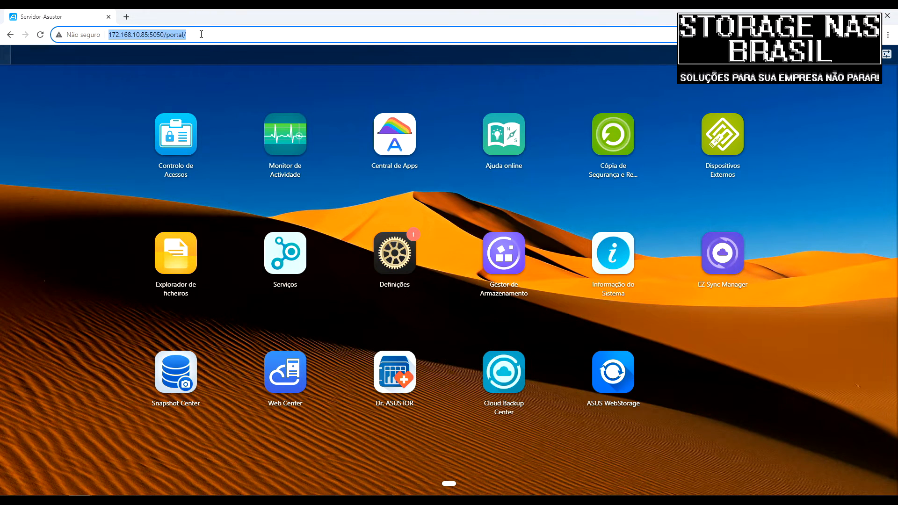
click(150, 37)
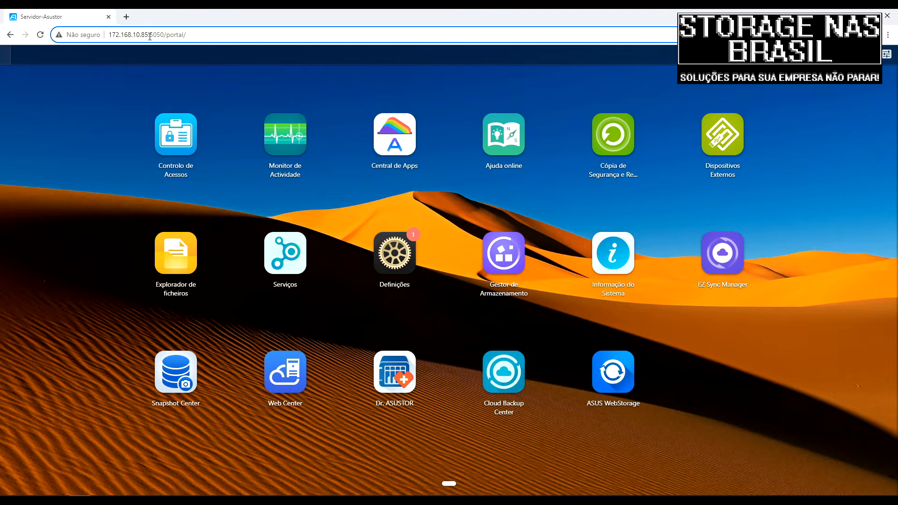
drag(149, 36, 108, 35)
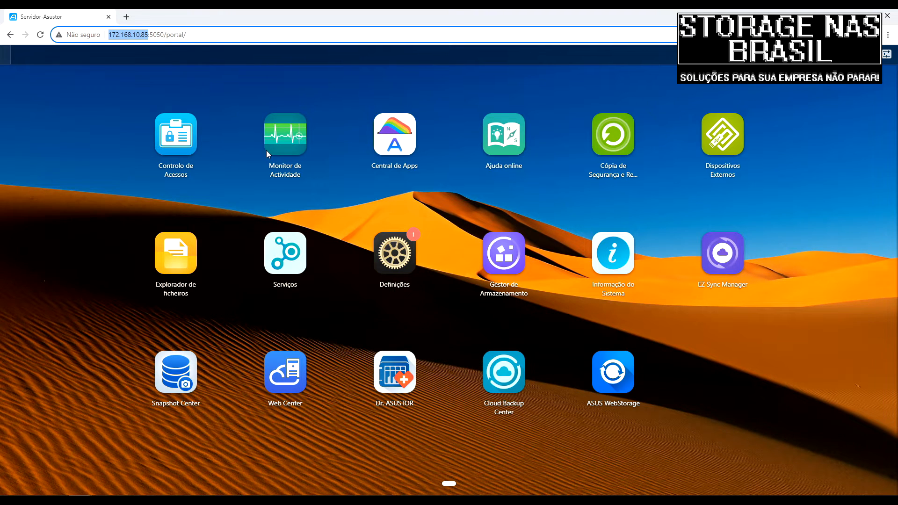
click(115, 36)
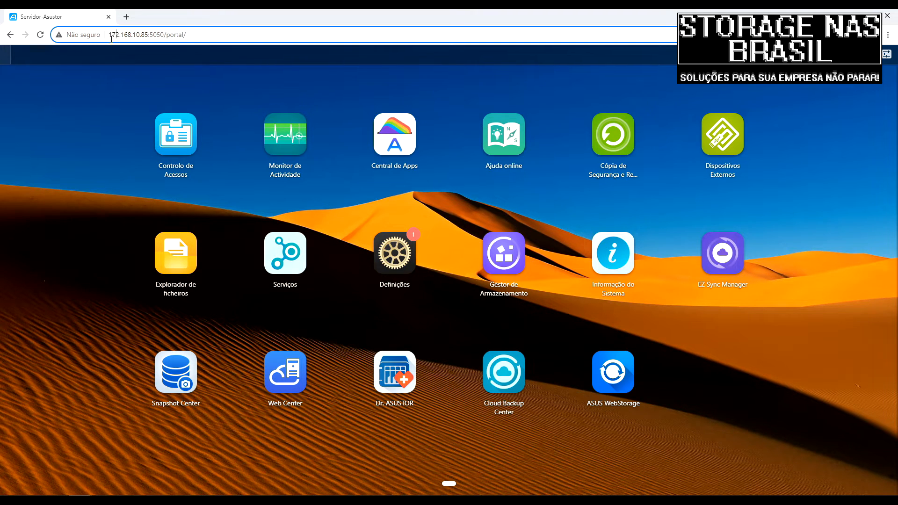
drag(111, 38, 164, 36)
click(150, 36)
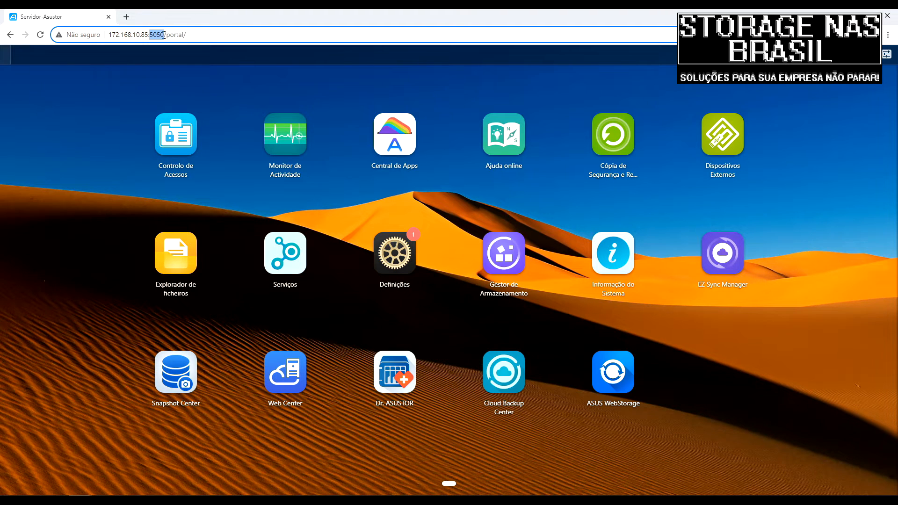
click(335, 208)
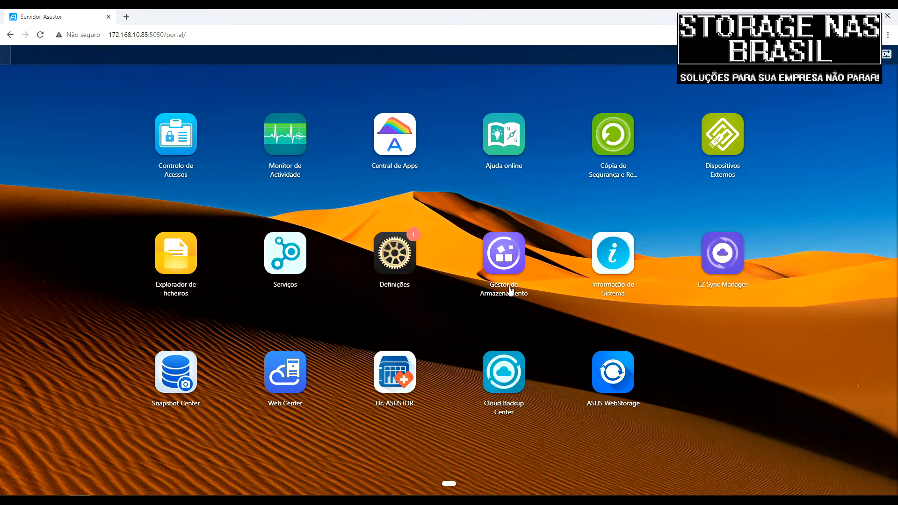
- Open the storage manager (Gestor de Armazenamento) and review its volumes and disks
click(504, 254)
click(498, 88)
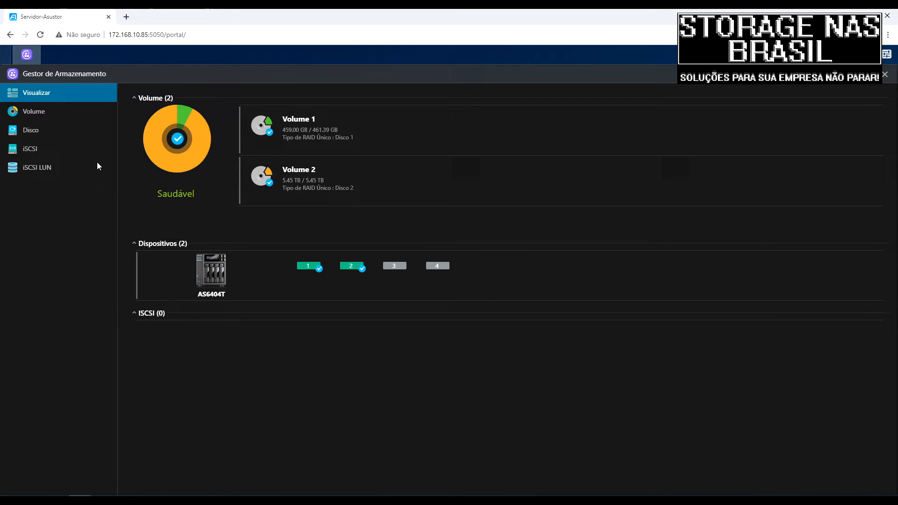
click(88, 118)
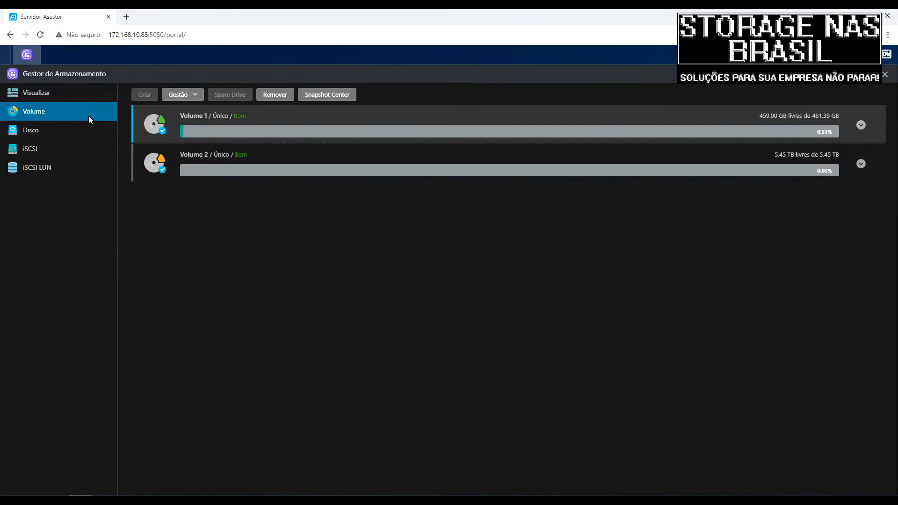
click(72, 133)
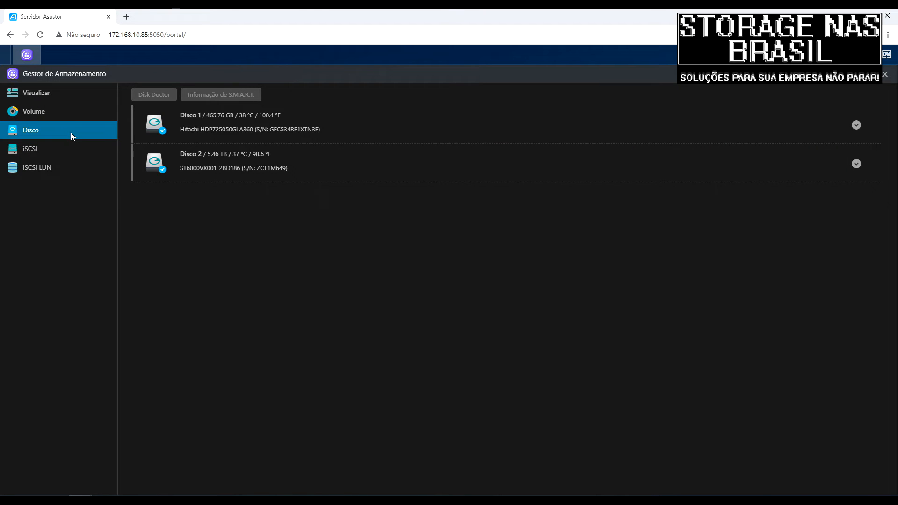
- Start creating a new iSCSI device of the type iSCSI target with a LUN
click(30, 147)
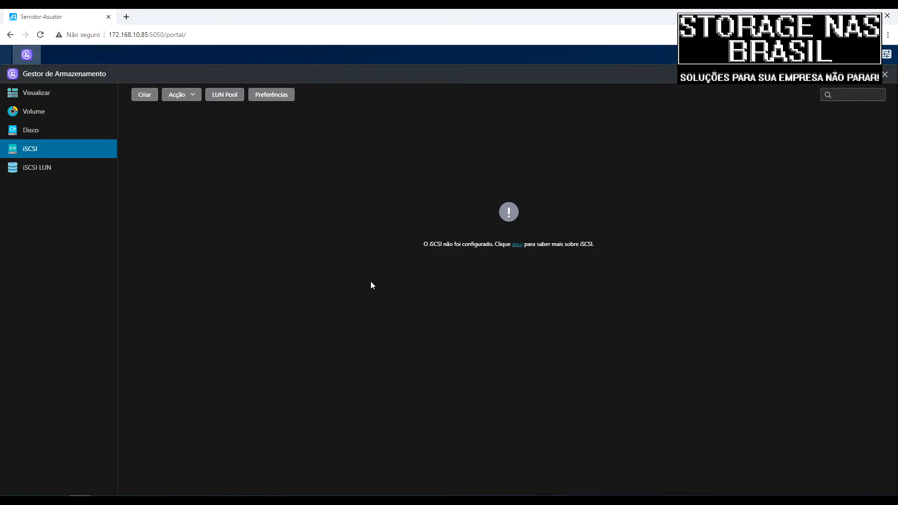
click(142, 95)
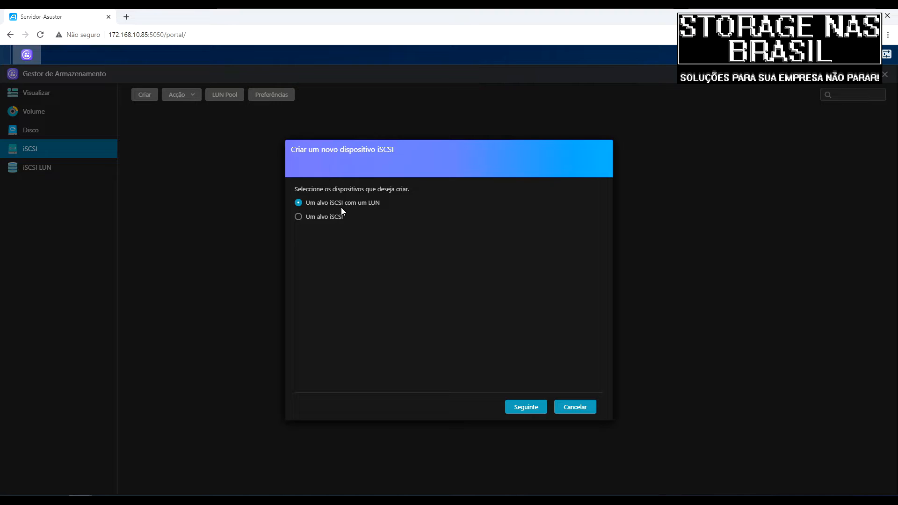
click(531, 408)
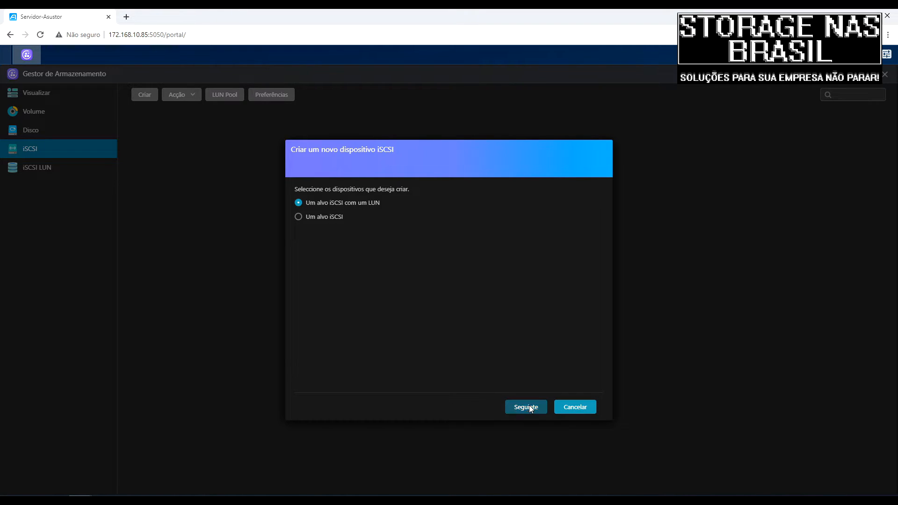
- Name the iSCSI target asustor and check the IQN derived from it
drag(410, 205, 364, 206)
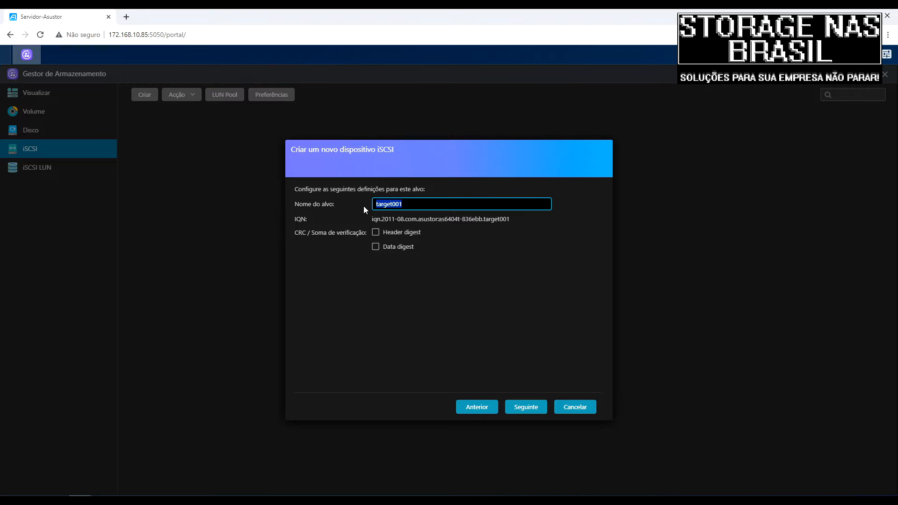
text(asustor)
drag(378, 206, 357, 210)
click(371, 220)
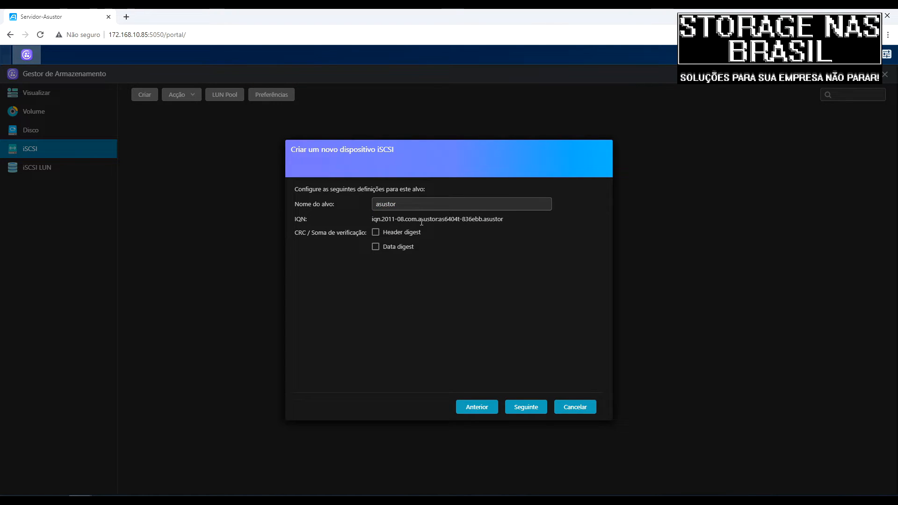
drag(401, 219, 505, 220)
click(497, 221)
- Try the suffix 23 on the target name and remove it again
click(435, 206)
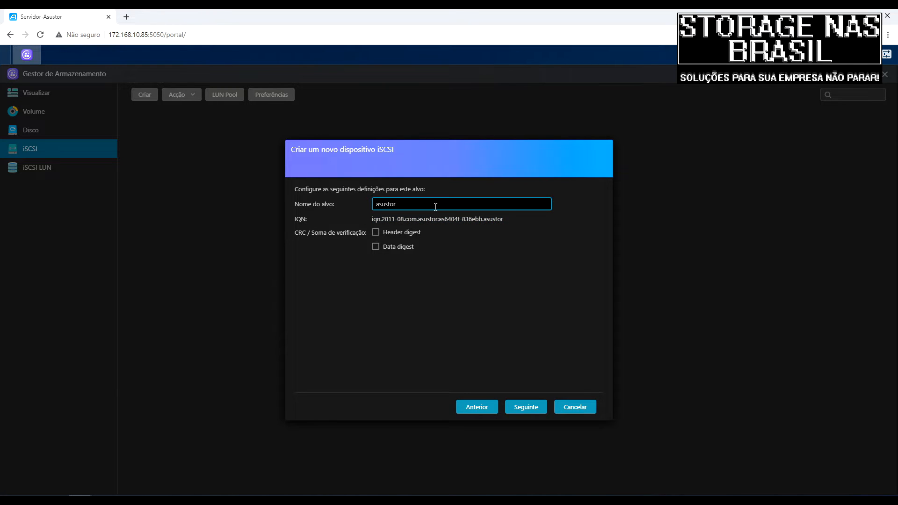
text(23)
key(BackSpace)
key(BackSpace)
click(363, 220)
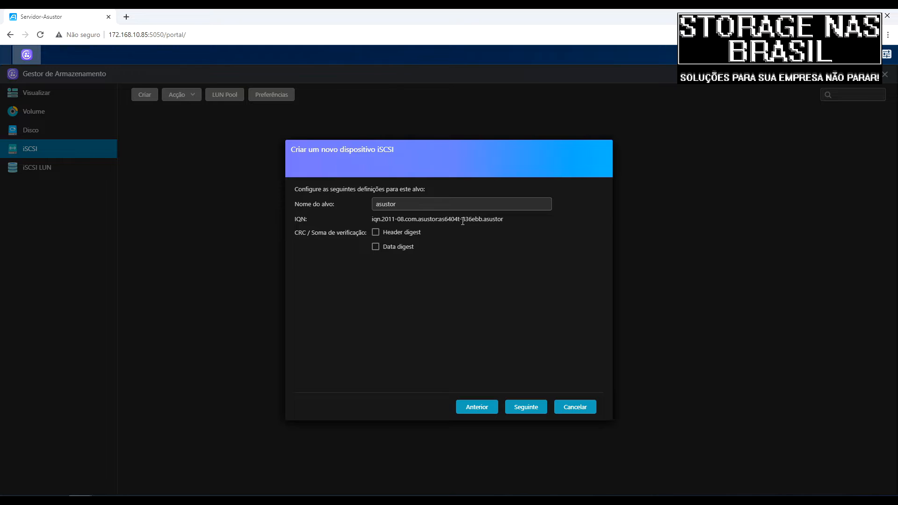
- Keep the target without CHAP authentication and name the new iSCSI LUN LUN-asustor
click(527, 408)
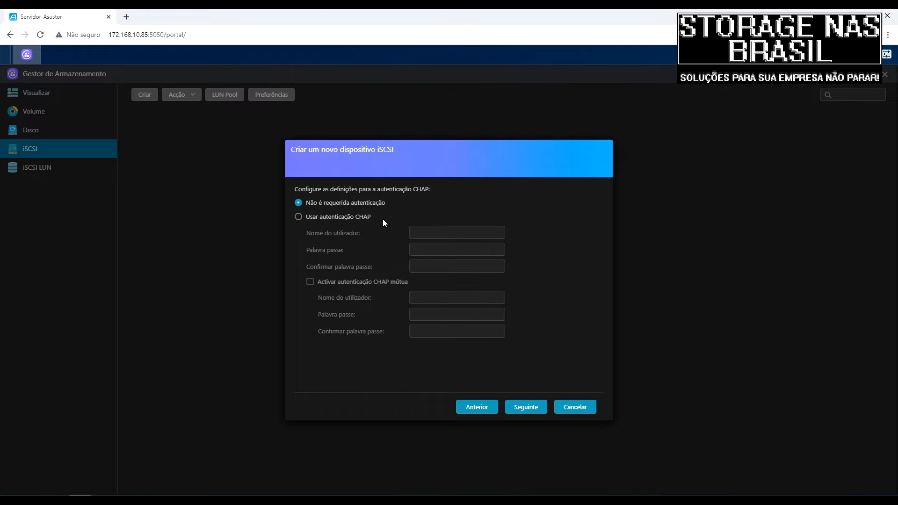
click(527, 413)
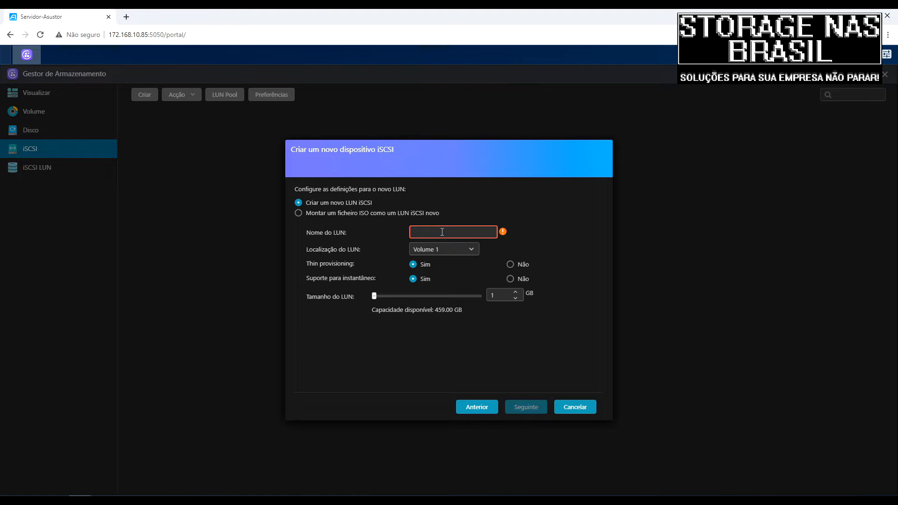
click(442, 232)
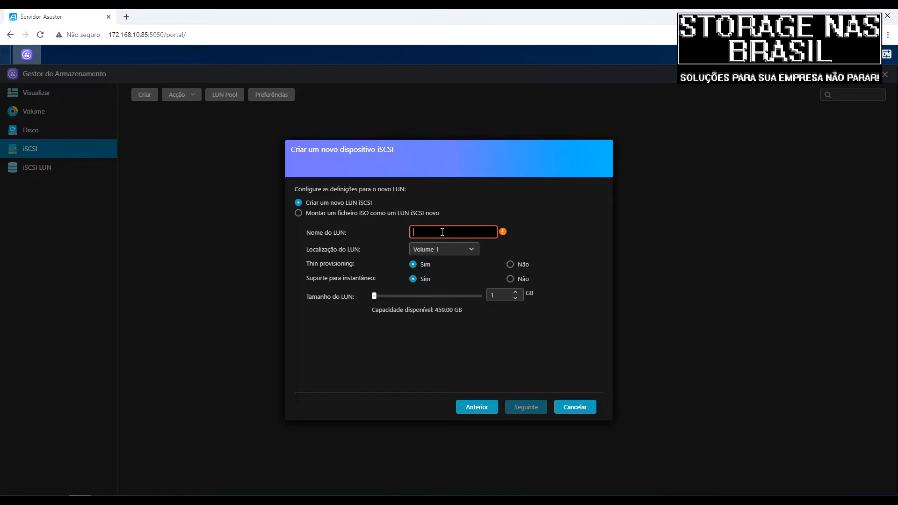
text(LUN)
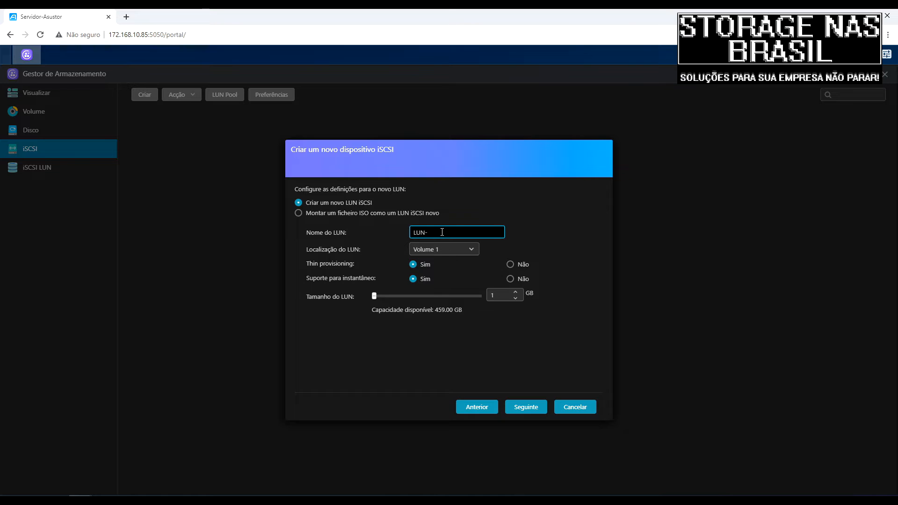
text(-asustor)
- Locate the LUN on Volume 2 with a size of 1000 GB and finish creating the iSCSI device
click(470, 251)
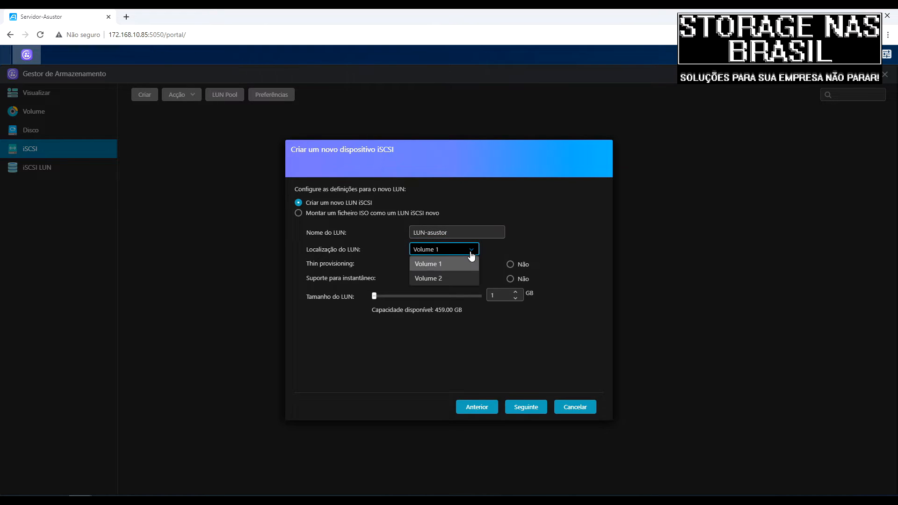
click(430, 280)
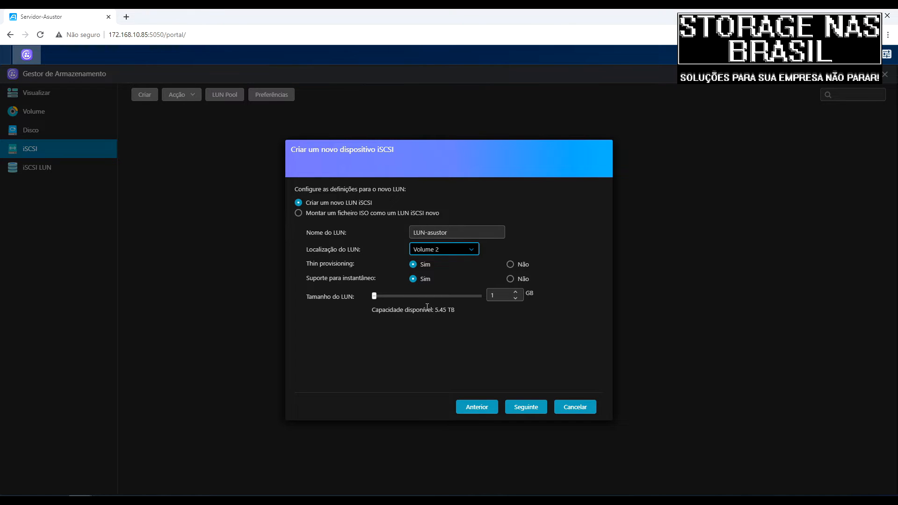
drag(438, 310, 456, 309)
click(499, 294)
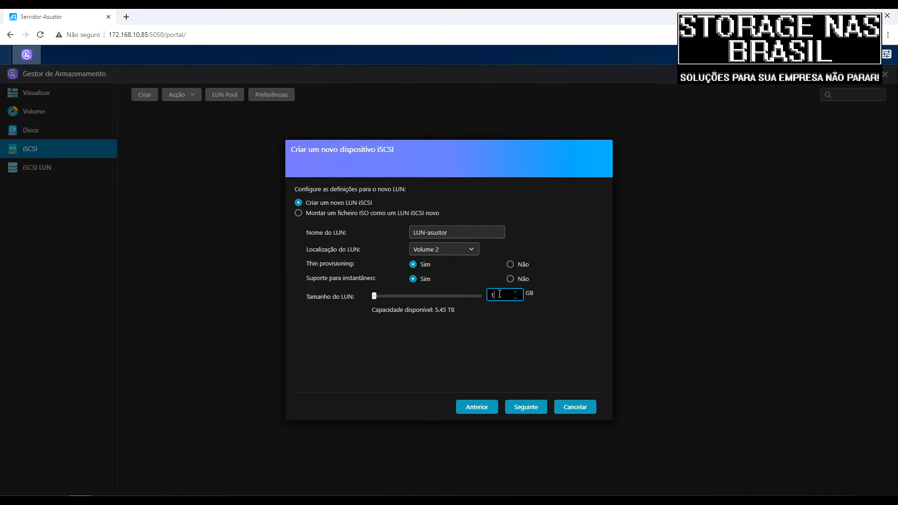
text(000)
click(527, 406)
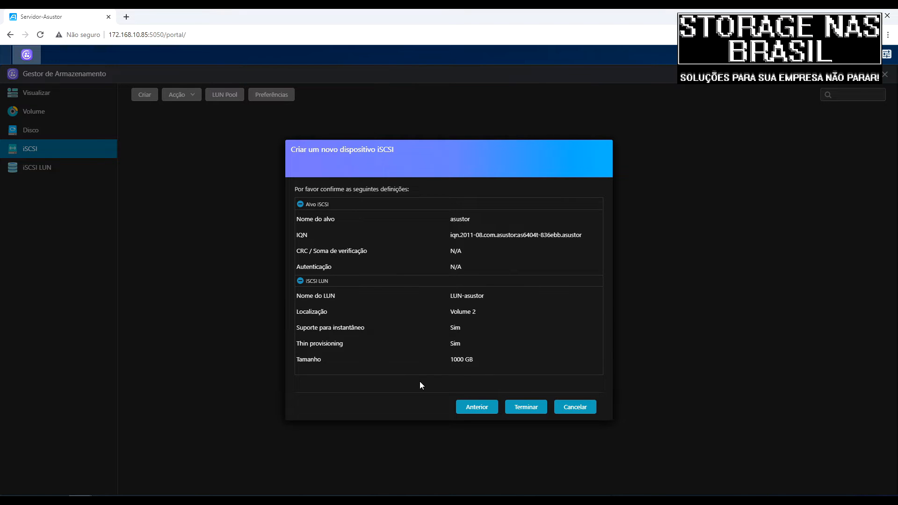
click(526, 411)
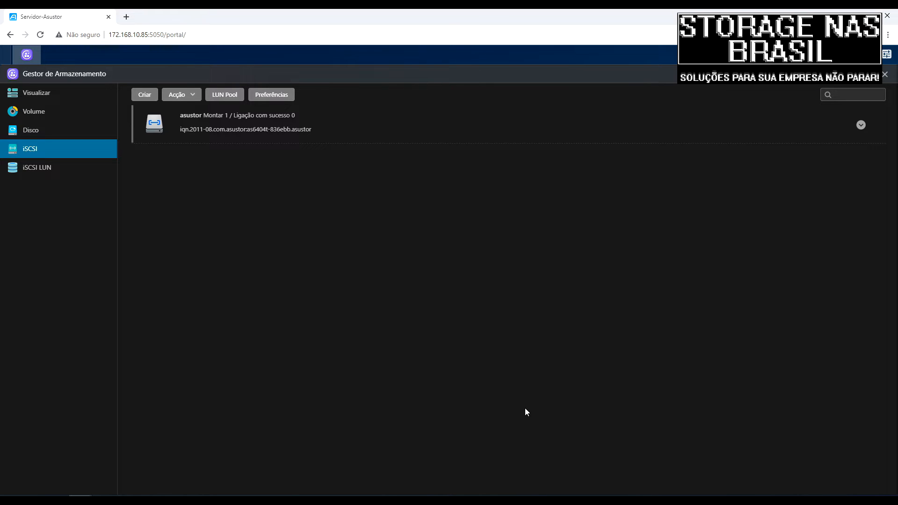
- Compare the physical disks with the lun-asustor entry in the iSCSI LUN list
click(53, 130)
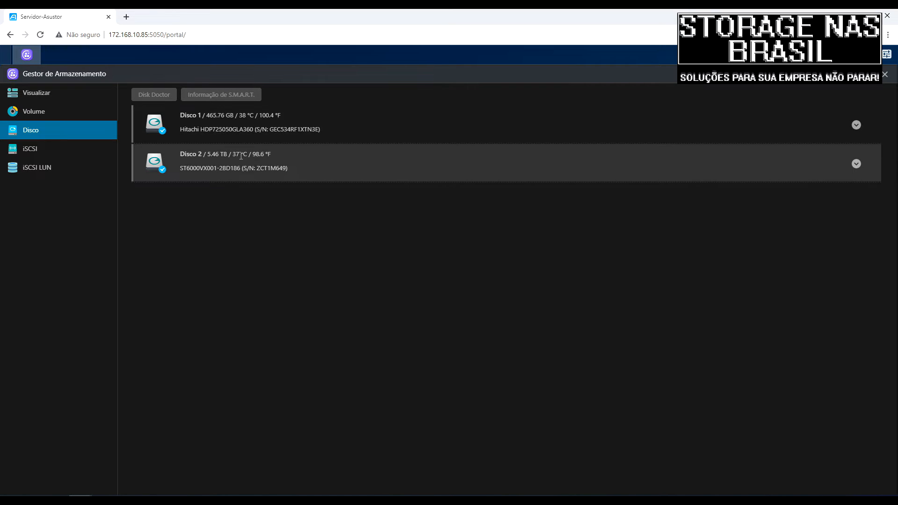
click(257, 165)
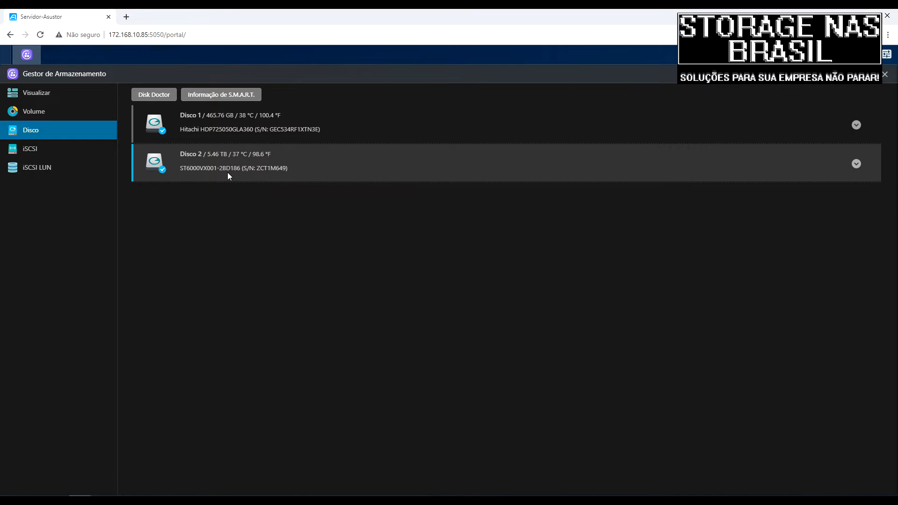
click(204, 118)
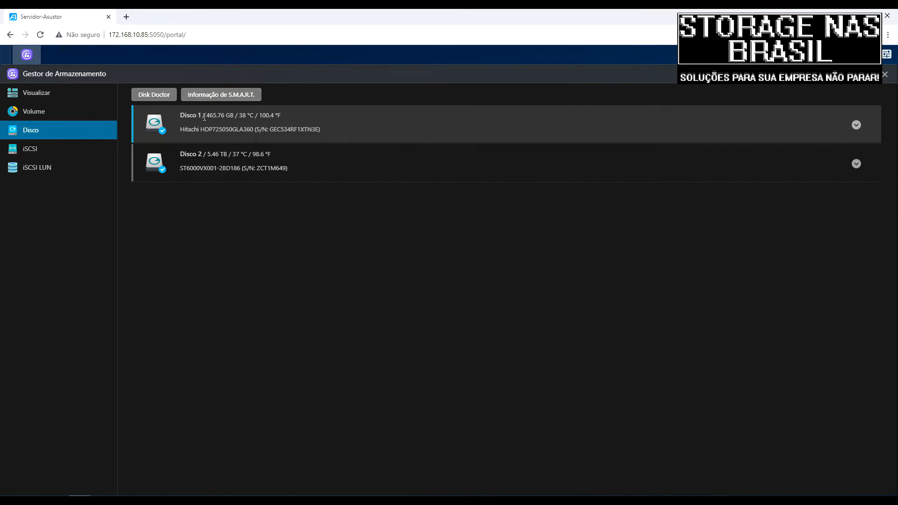
click(76, 174)
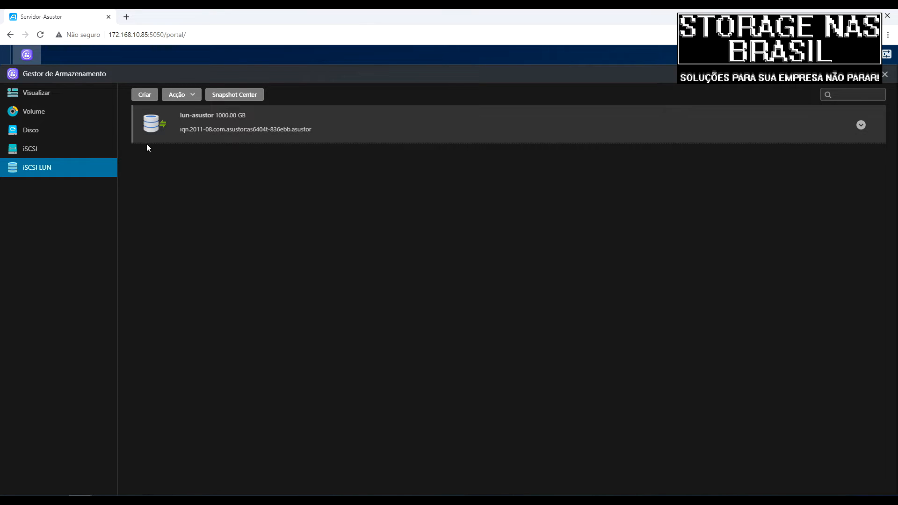
click(61, 127)
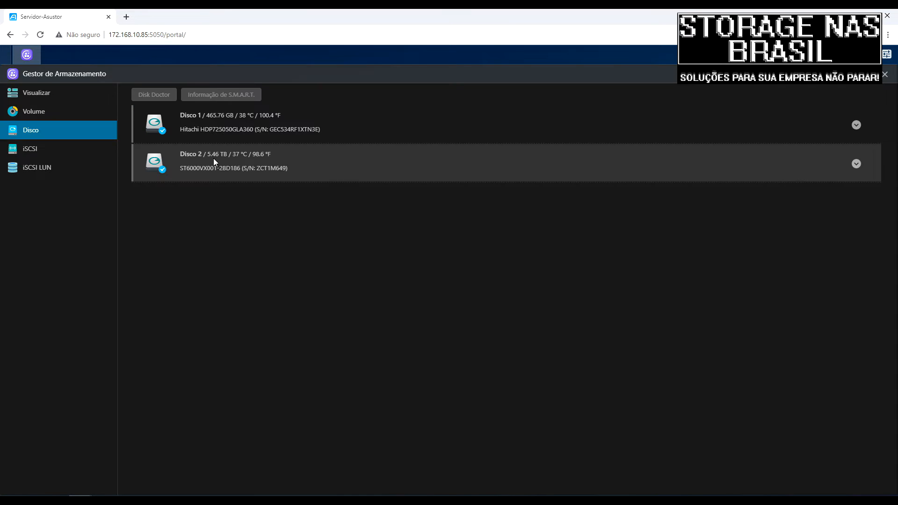
click(213, 158)
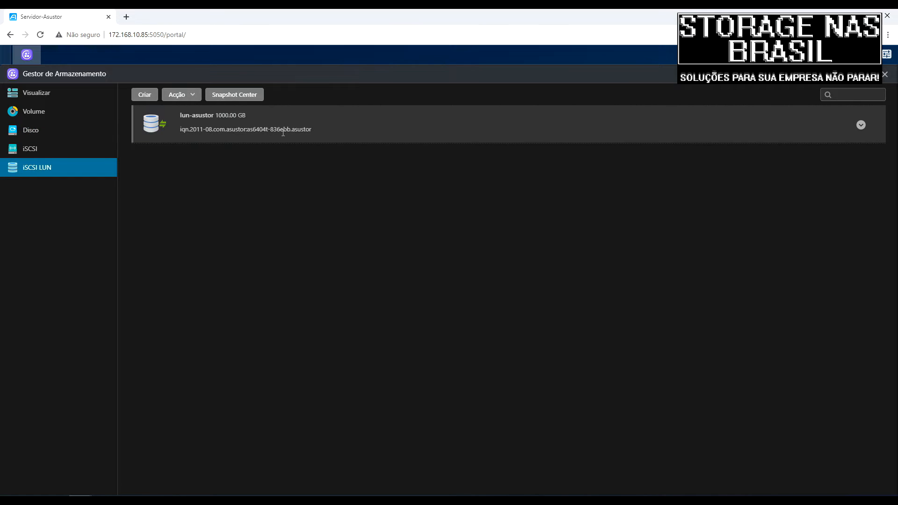
click(283, 133)
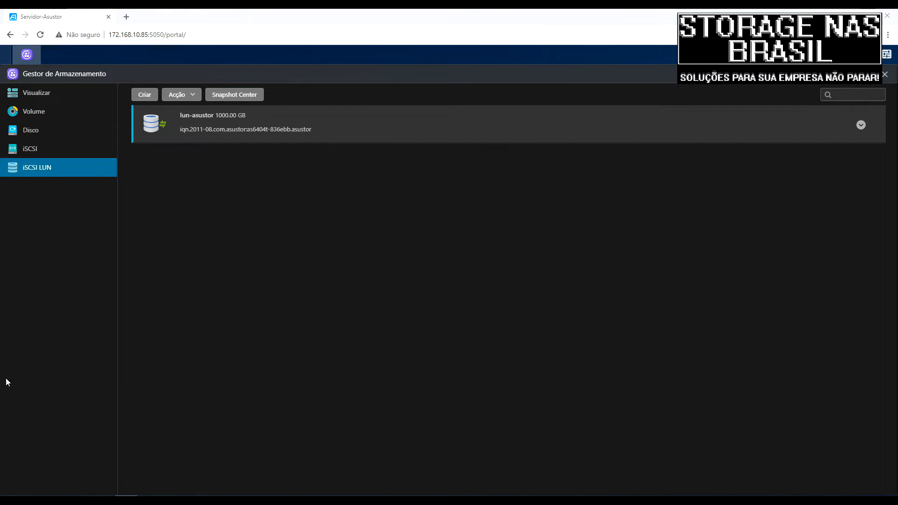
- Search Windows for iscsi and open the iSCSI Initiator (Iniciador iSCSI)
click(11, 493)
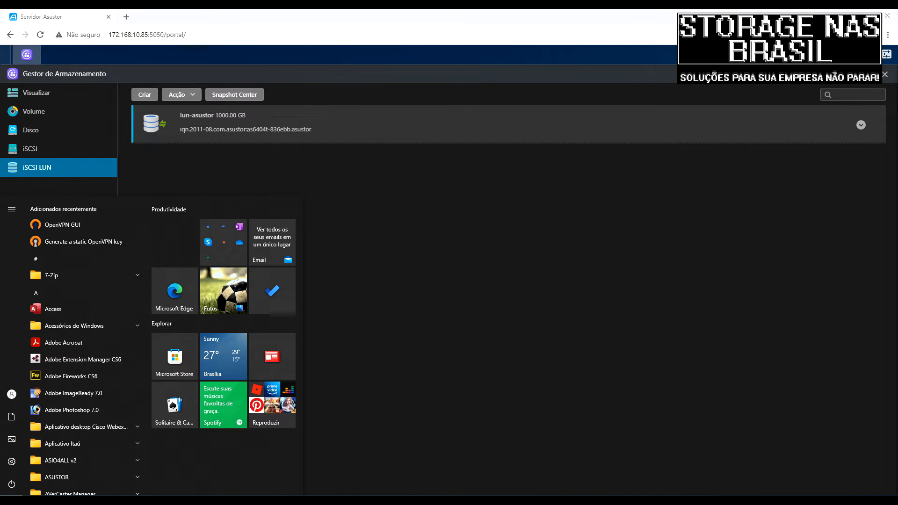
text(is)
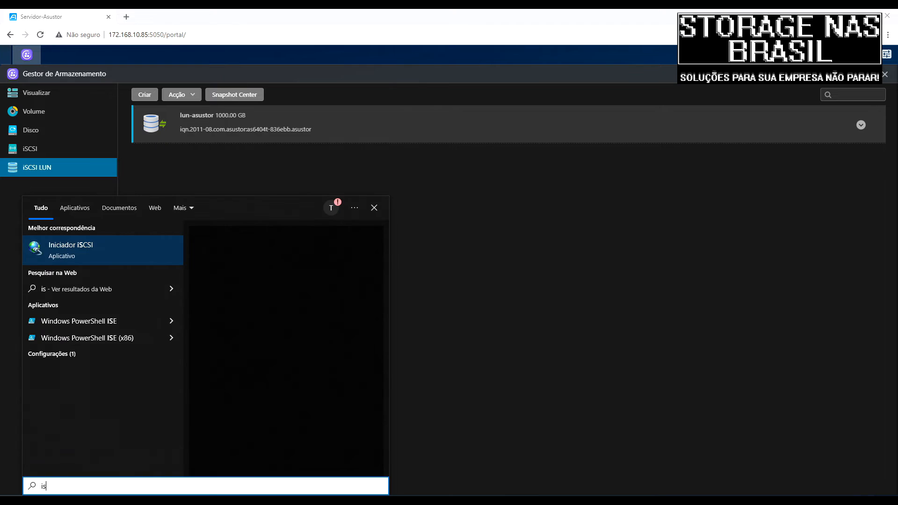
text(csi)
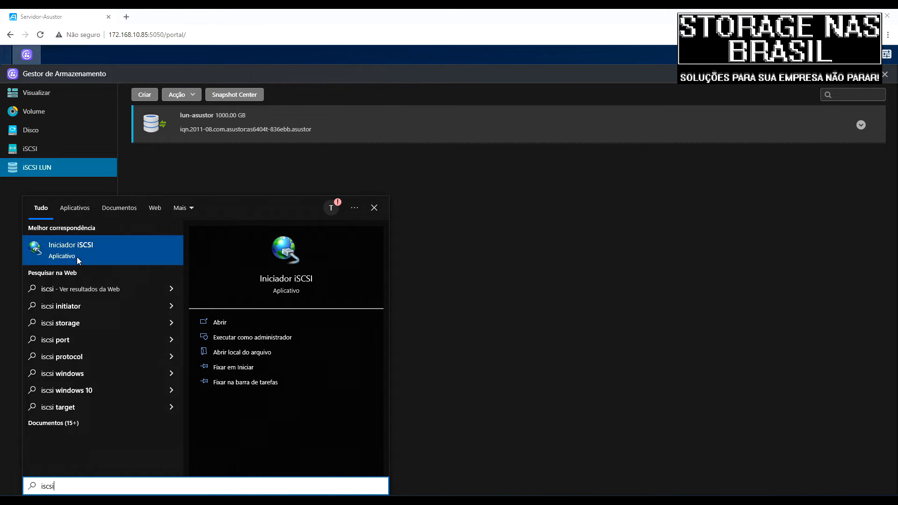
click(64, 253)
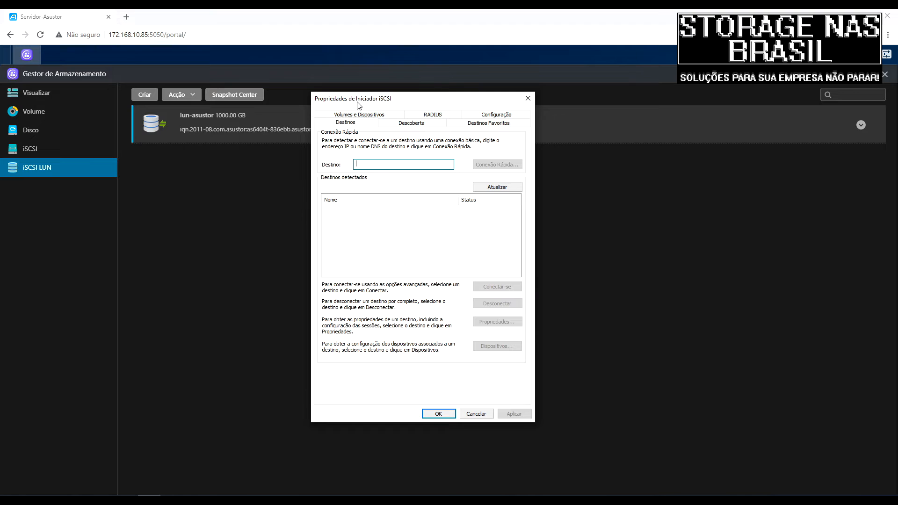
- Add the NAS at 172.168.10.85 as a discovery target portal, keeping the default port 3260
click(412, 122)
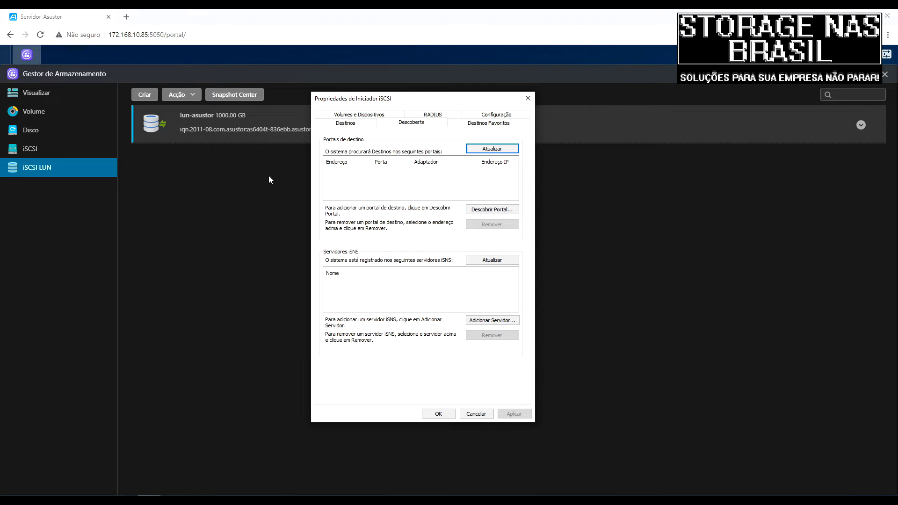
click(485, 211)
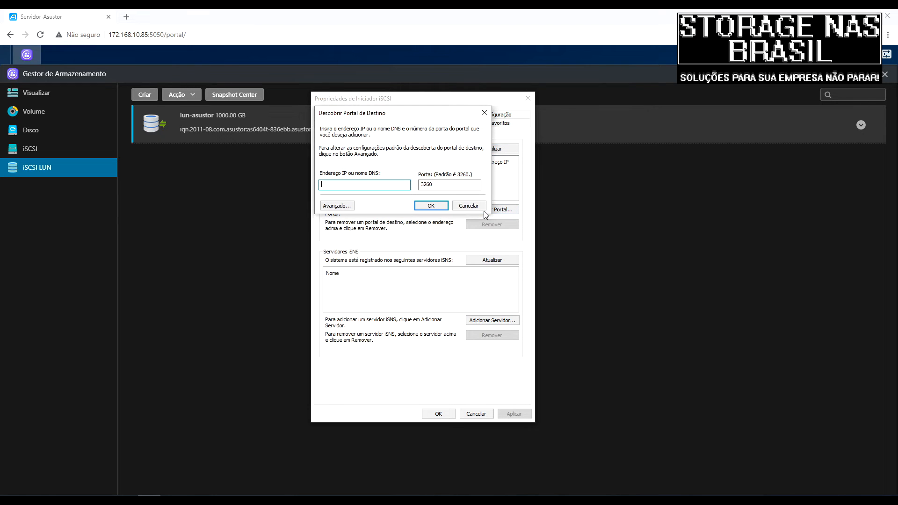
key(Tab)
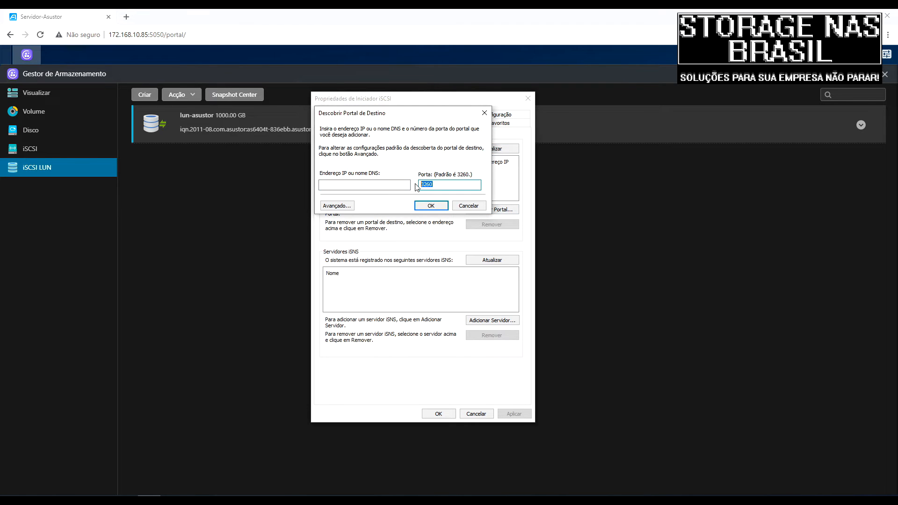
click(366, 186)
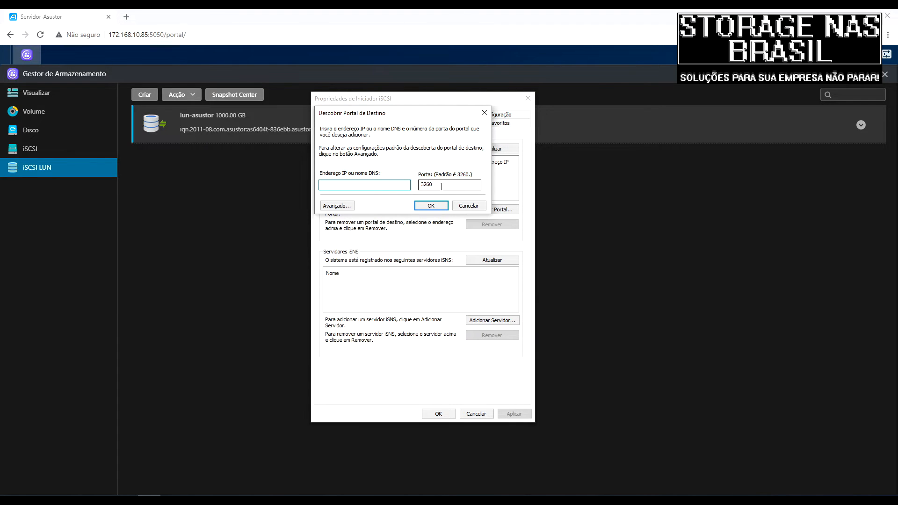
drag(441, 186, 421, 184)
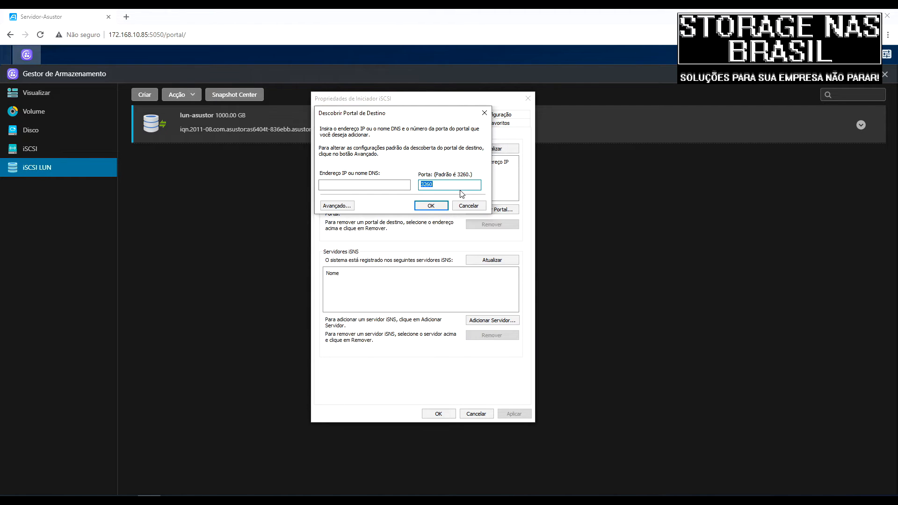
click(387, 183)
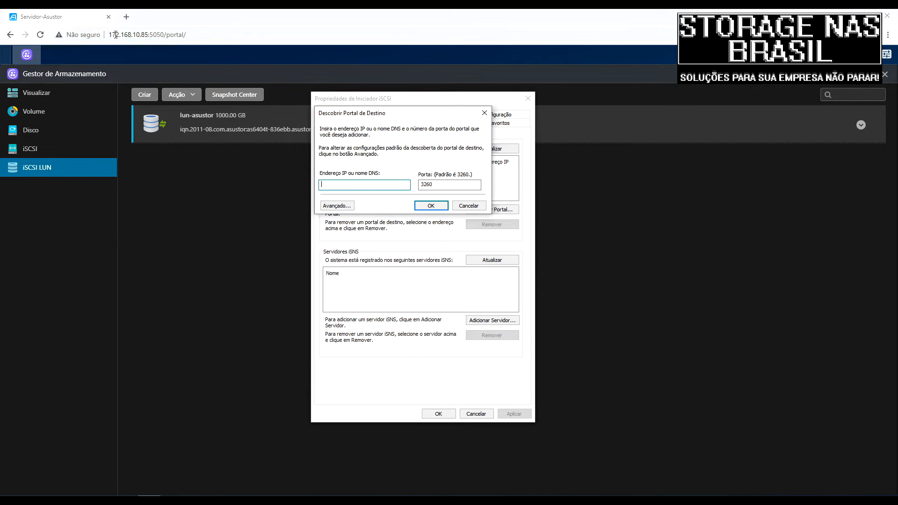
text(172.168.10.85)
double_click(428, 186)
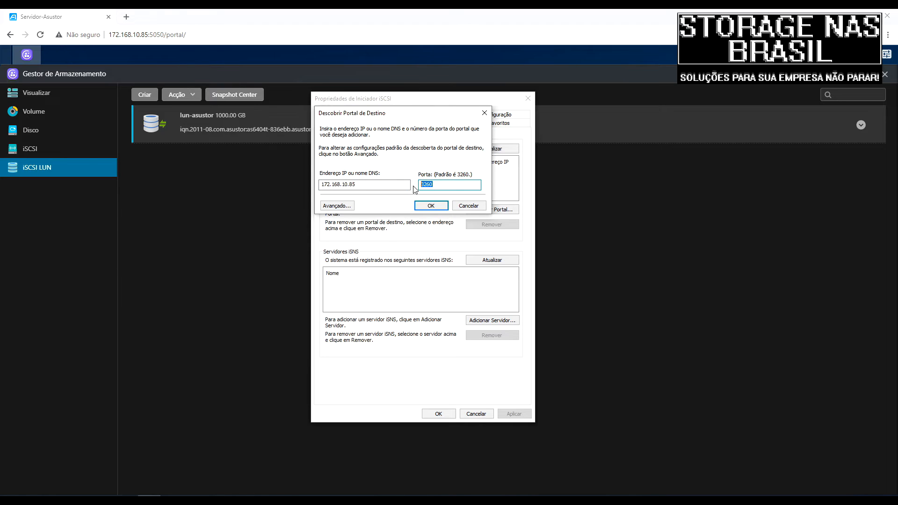
double_click(152, 35)
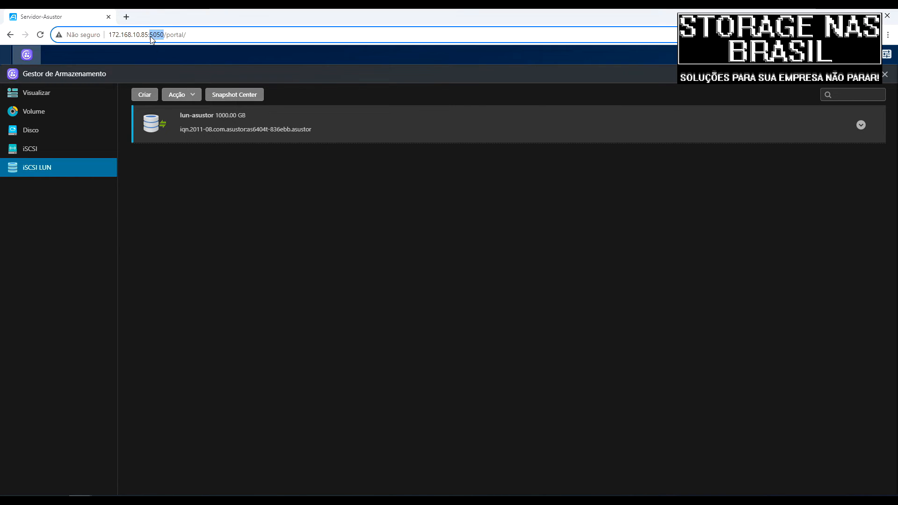
key(alt+Tab)
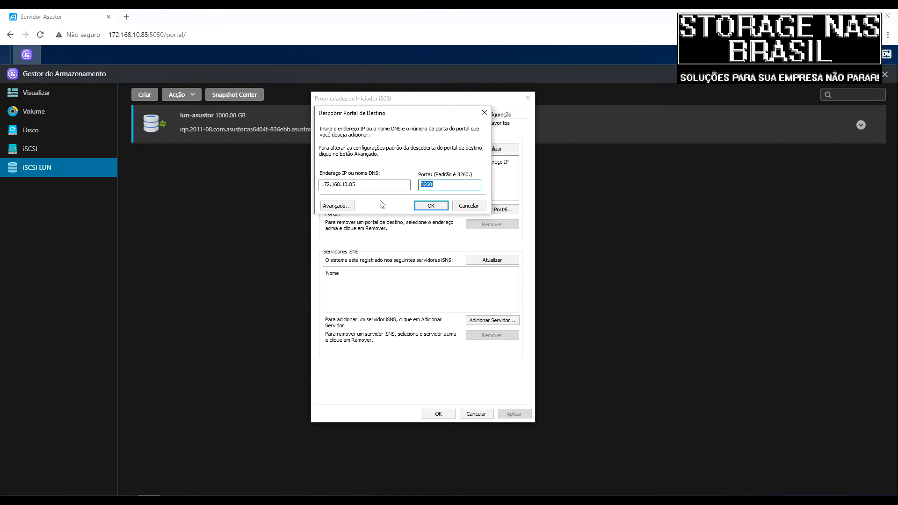
key(shift+Tab)
click(430, 207)
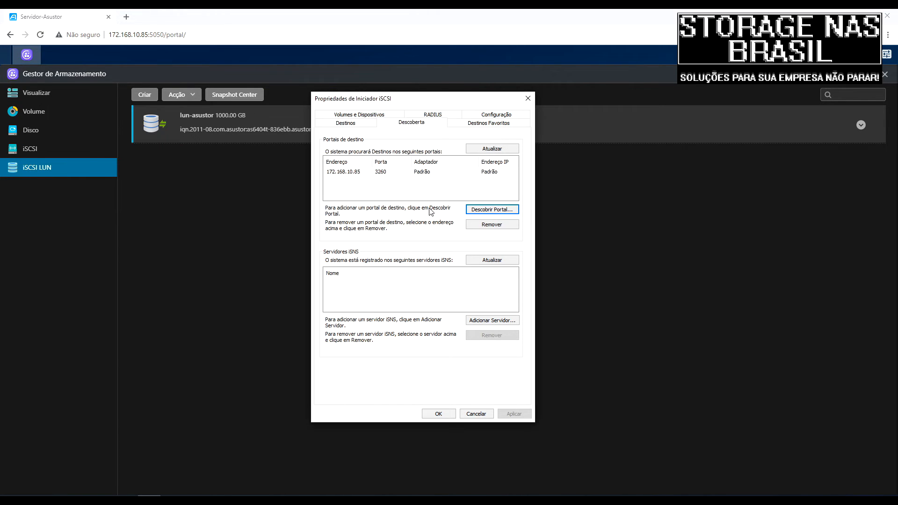
- Select the asustor target among the detected targets and open Windows Disk Management to inspect the existing disks
click(353, 124)
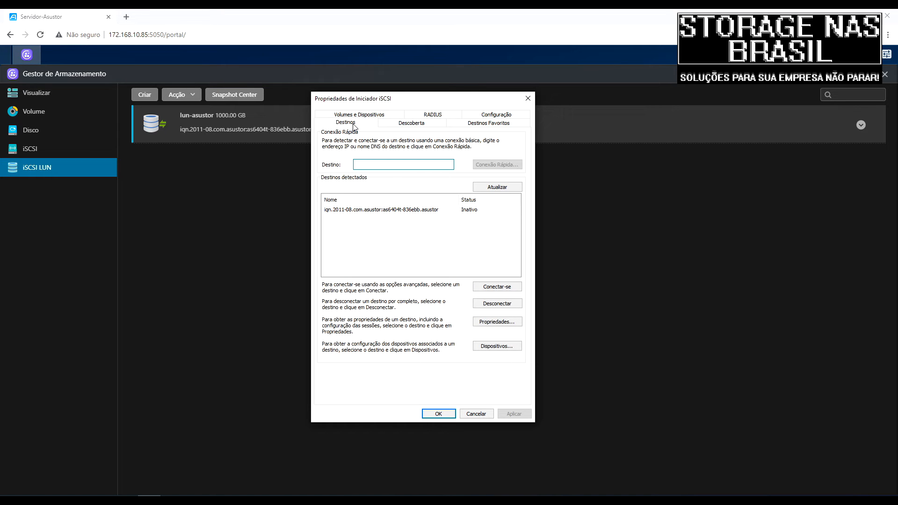
click(384, 210)
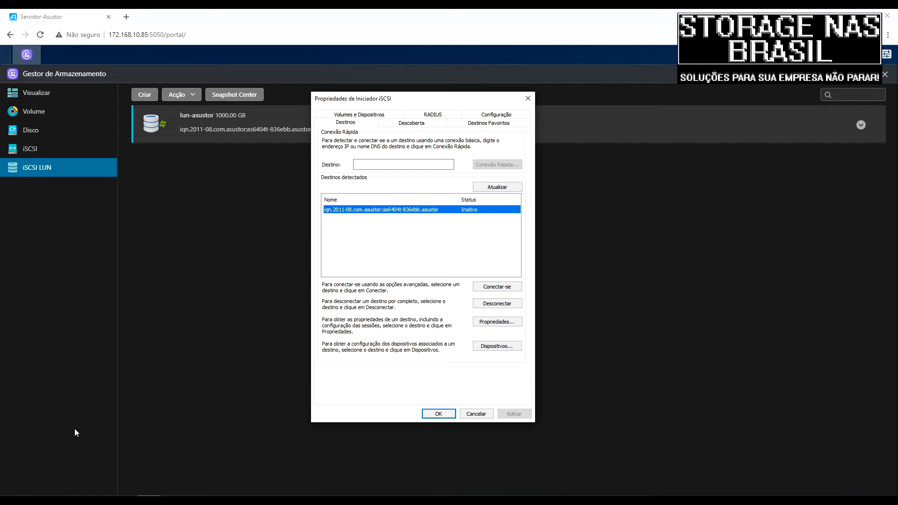
right_click(9, 495)
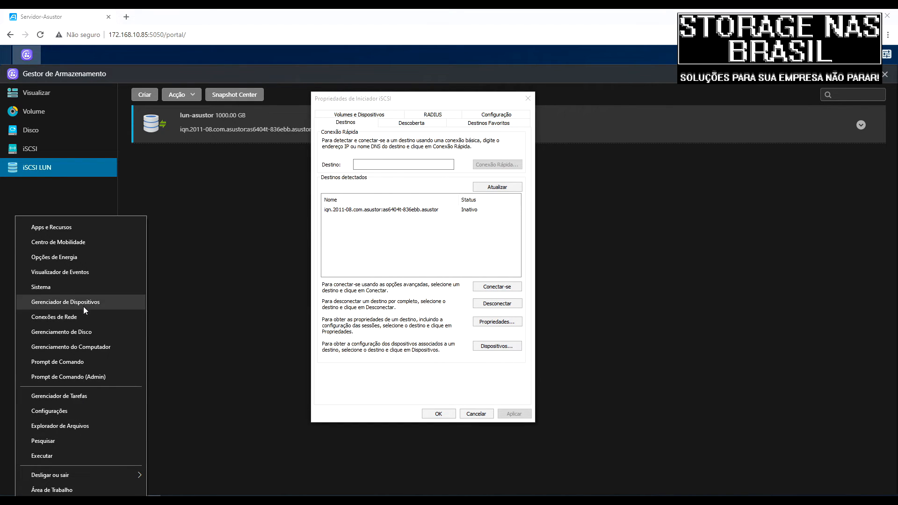
click(85, 331)
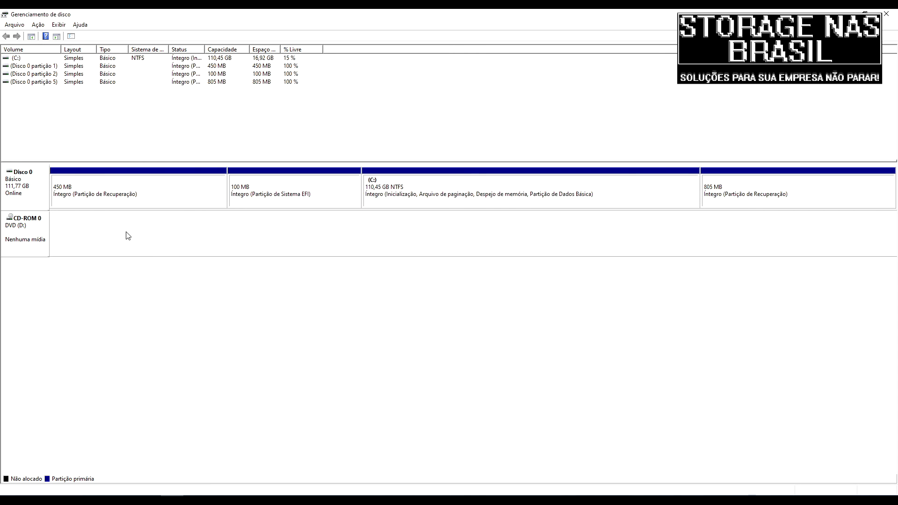
click(19, 193)
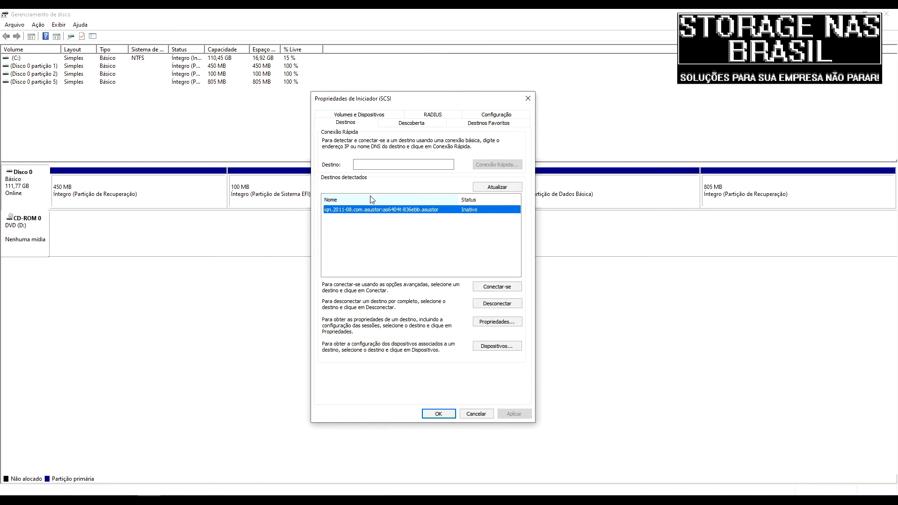
- Connect the initiator to the asustor target, keeping it in the favourite targets, and check the disks in Disk Management
click(507, 291)
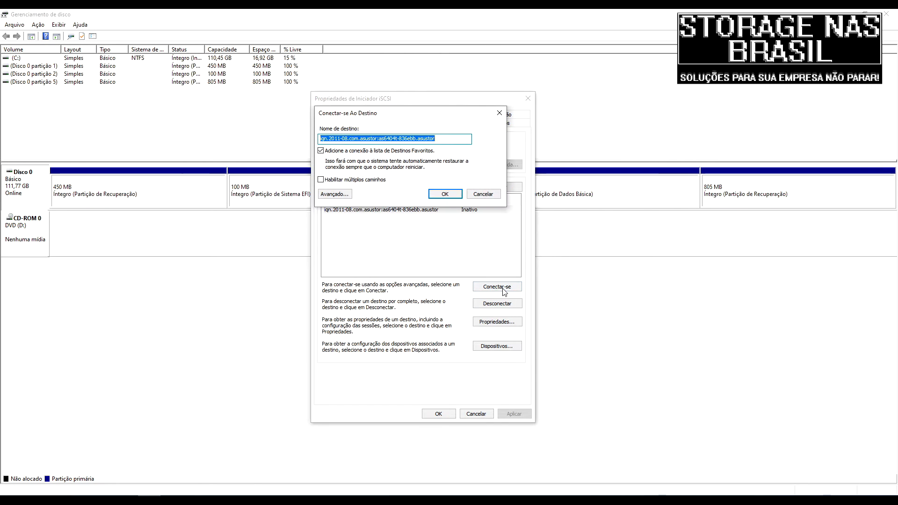
click(444, 196)
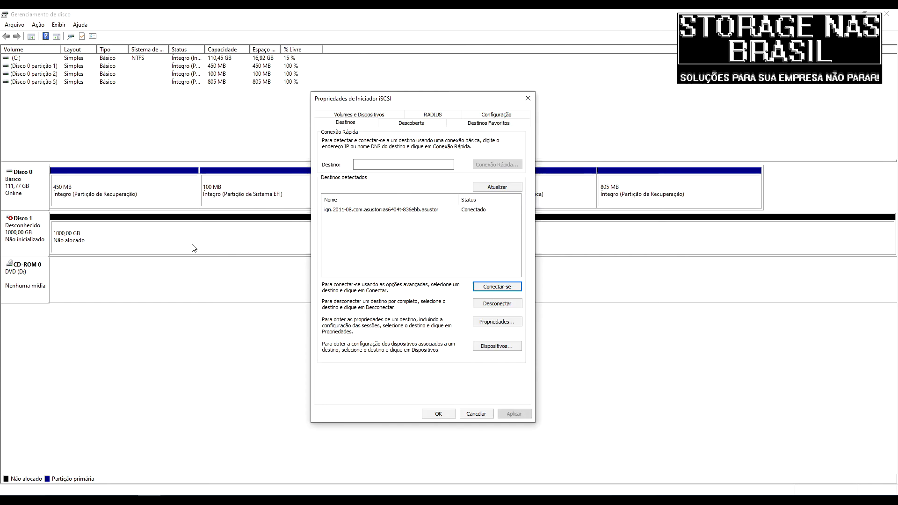
click(190, 245)
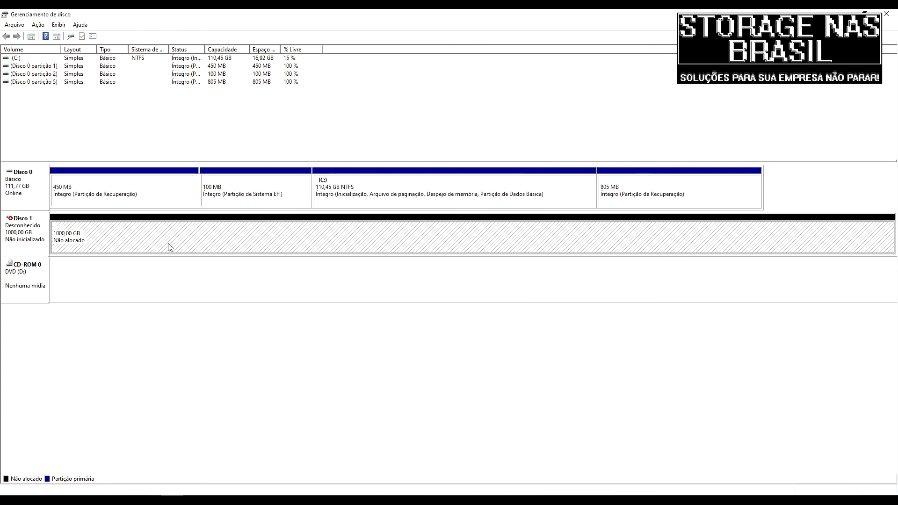
click(153, 290)
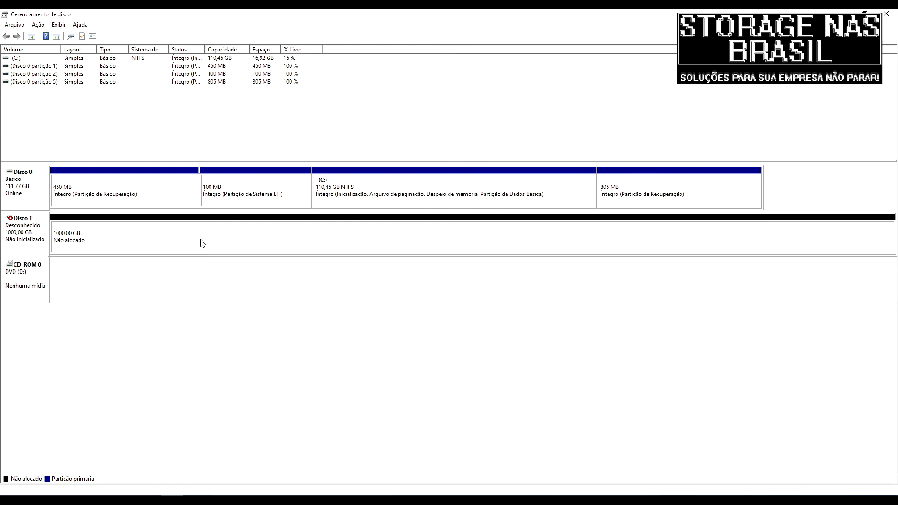
- Initialize Disk 1 with the GPT partition style
right_click(32, 233)
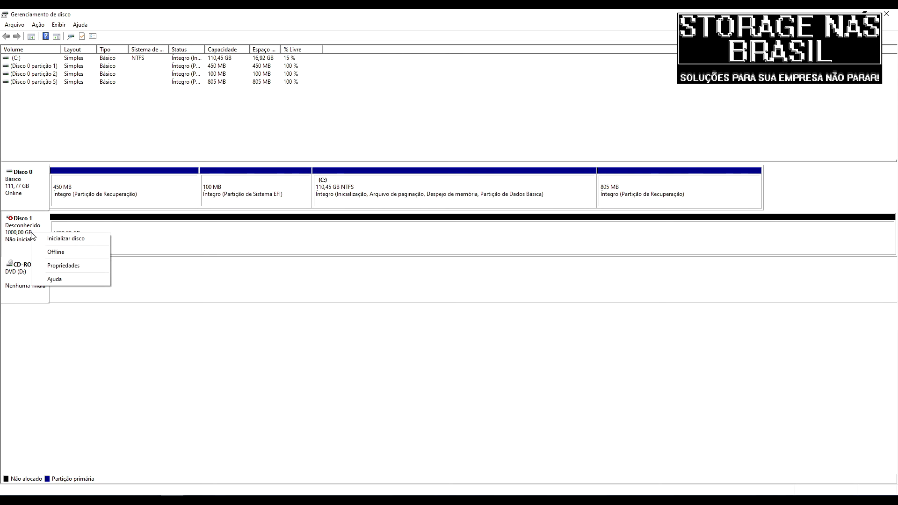
click(59, 240)
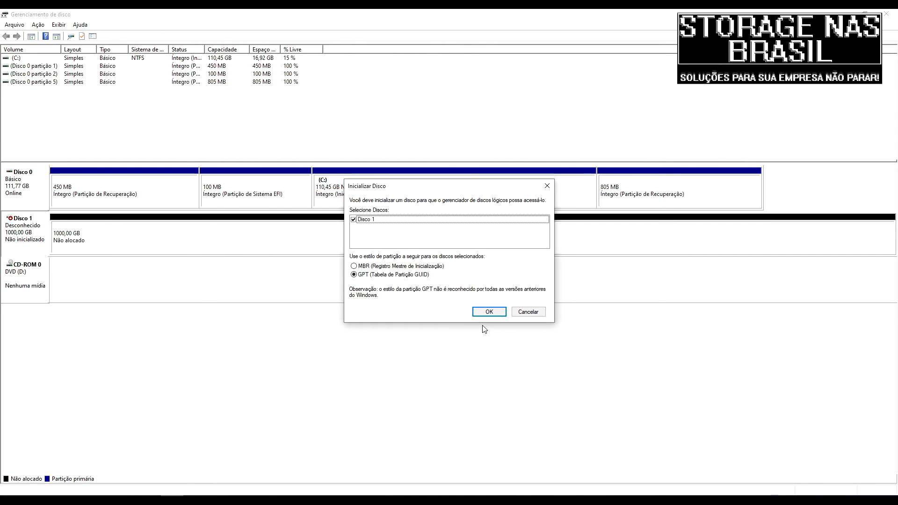
click(489, 312)
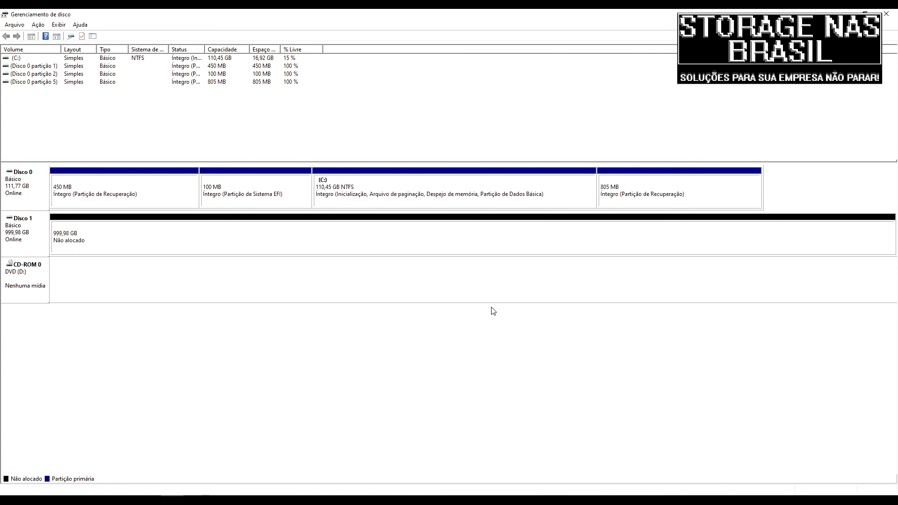
- Examine the volume and conversion options for Disk 1 and check the asustor target's connection status in the iSCSI Initiator
right_click(141, 246)
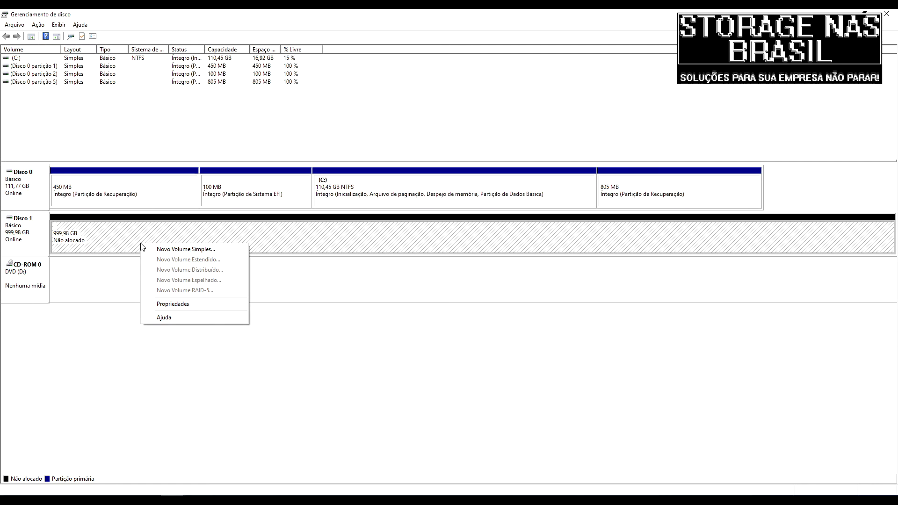
click(30, 238)
click(30, 235)
click(80, 248)
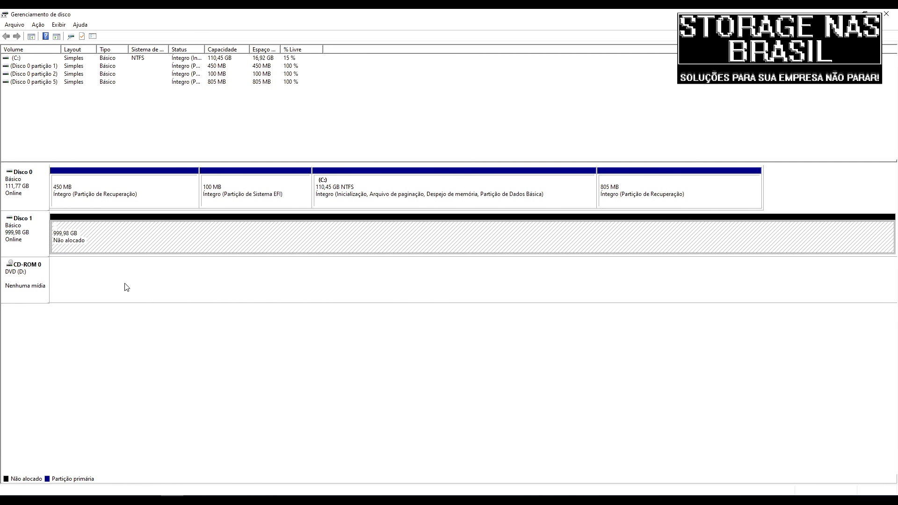
click(150, 500)
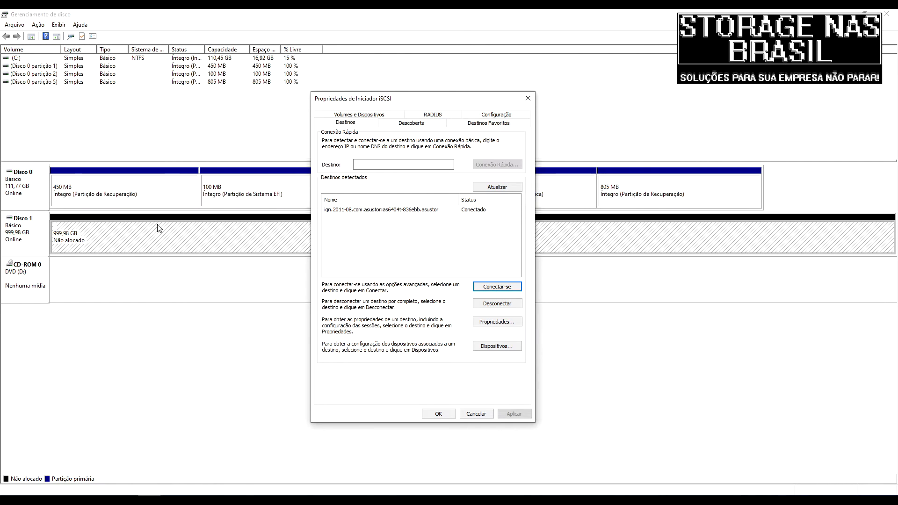
click(162, 236)
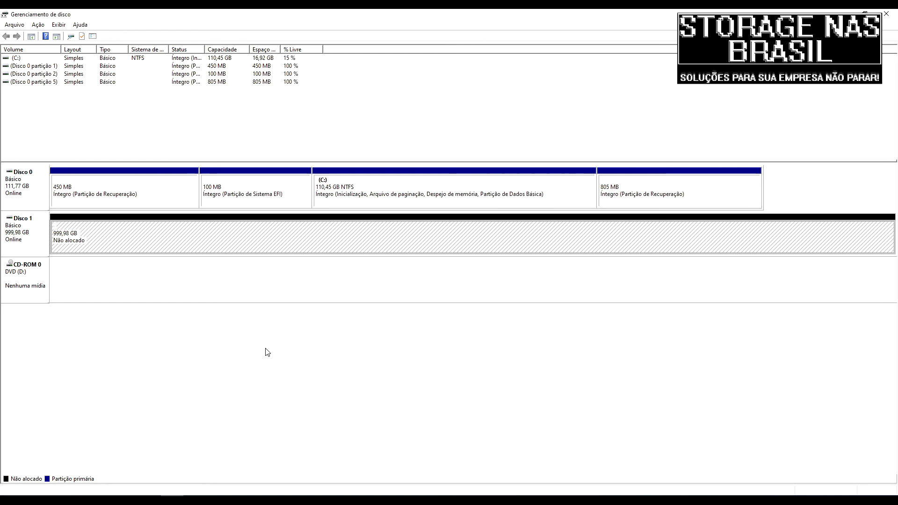
right_click(17, 241)
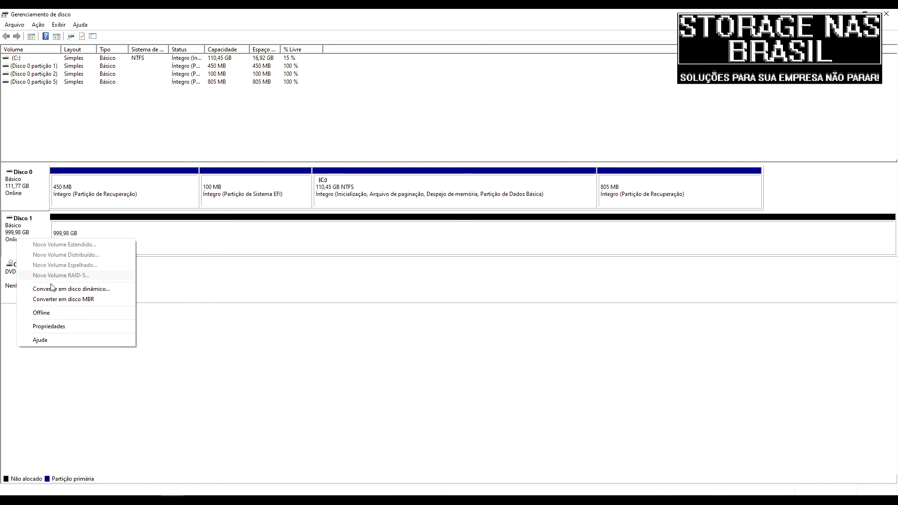
click(181, 284)
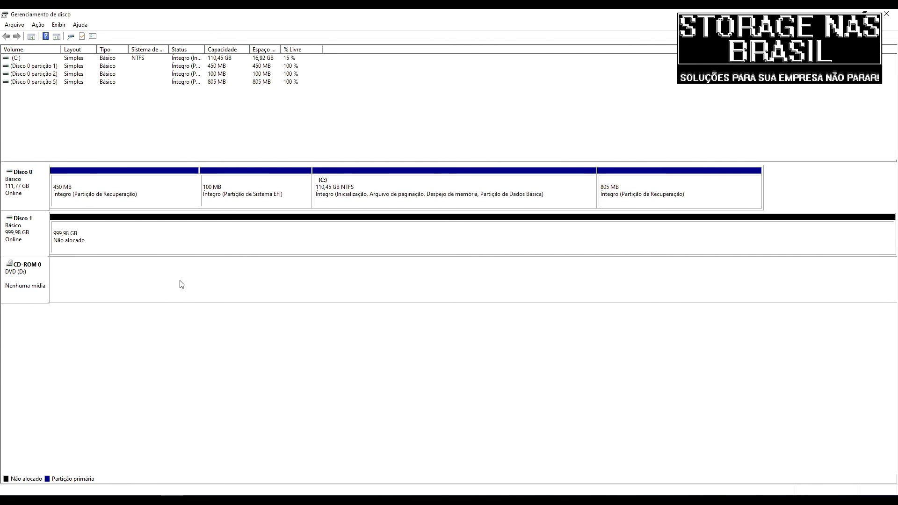
- Set up a new simple volume on Disk 1's unallocated space with the full 1023982 MB and drive letter E
right_click(280, 240)
click(310, 246)
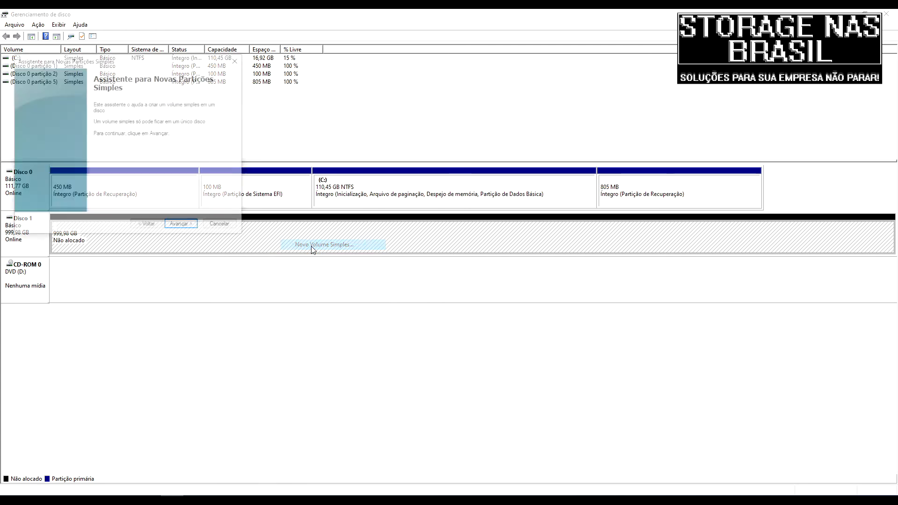
click(192, 227)
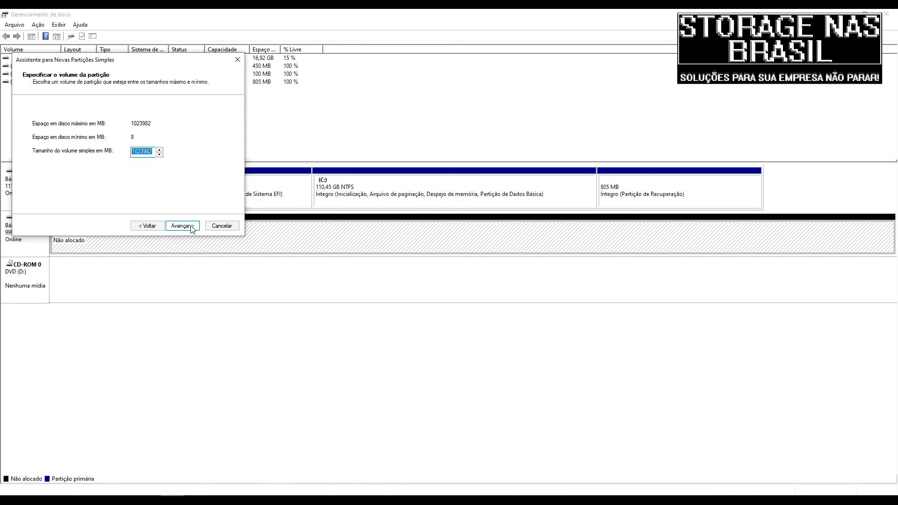
click(181, 229)
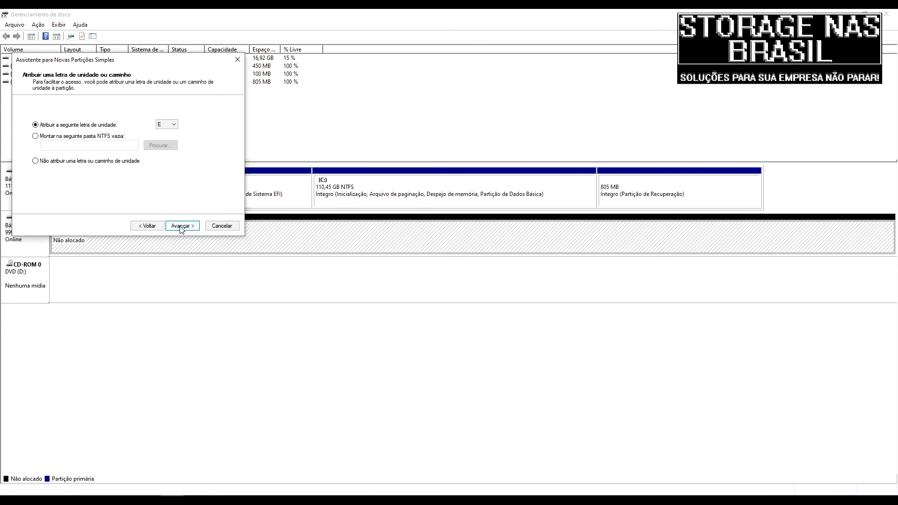
click(181, 229)
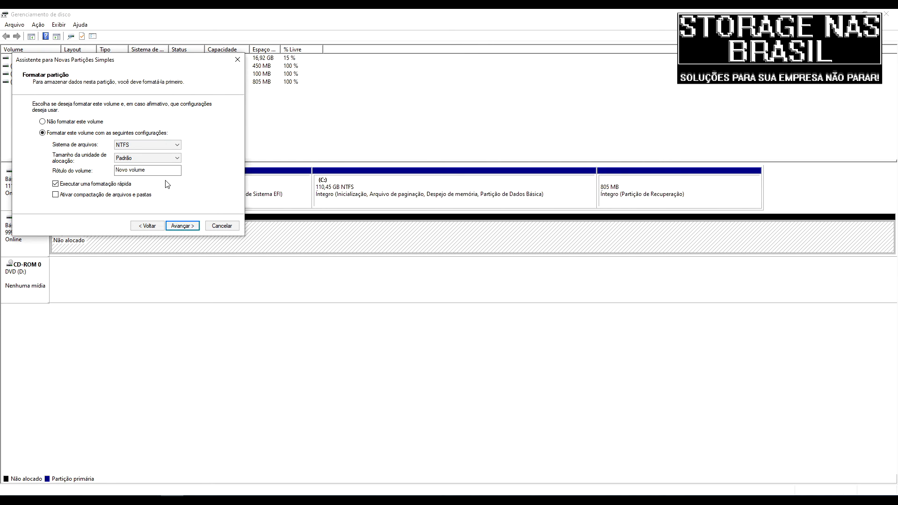
- Label the new volume iSCSI-asustor and create it with an NTFS quick format and the default allocation unit size
drag(174, 170, 89, 166)
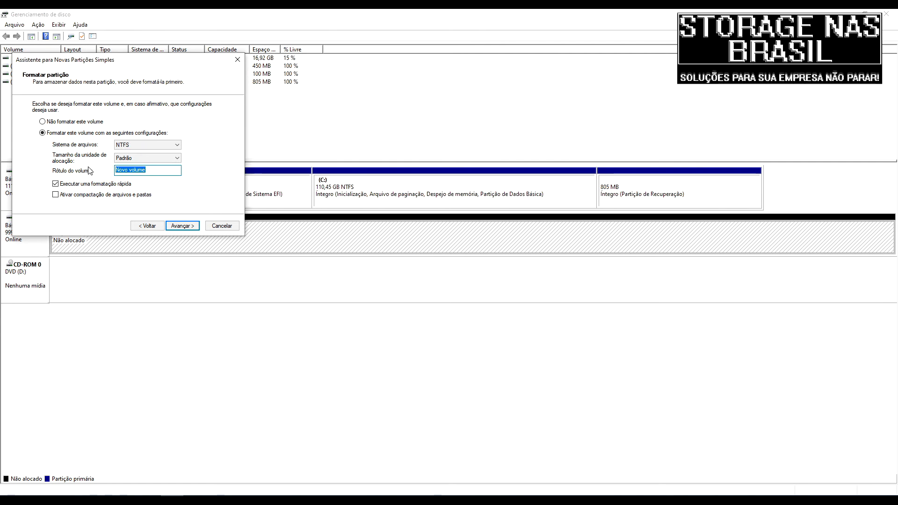
text(iSCSI-as)
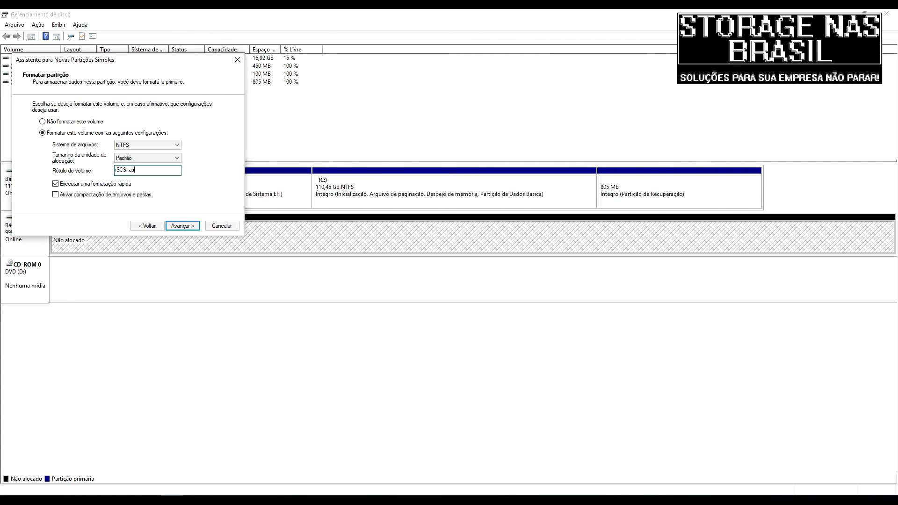
text(ustor)
click(170, 225)
click(183, 226)
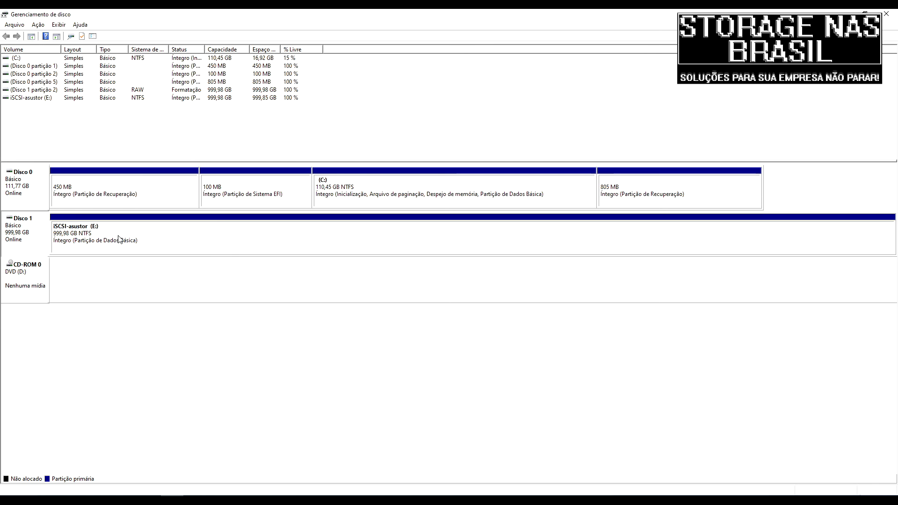
- Check the asustor target's connection and the discovery portal address in the iSCSI Initiator, and close its properties
click(149, 500)
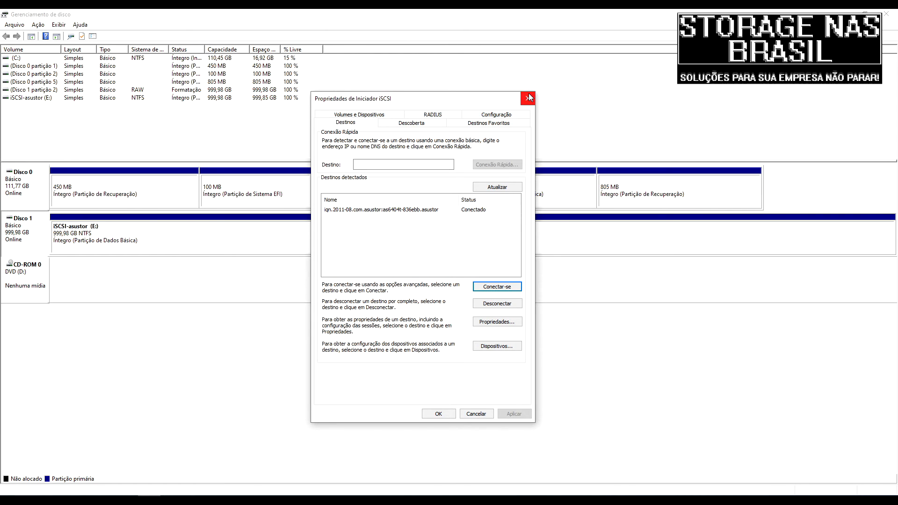
click(412, 123)
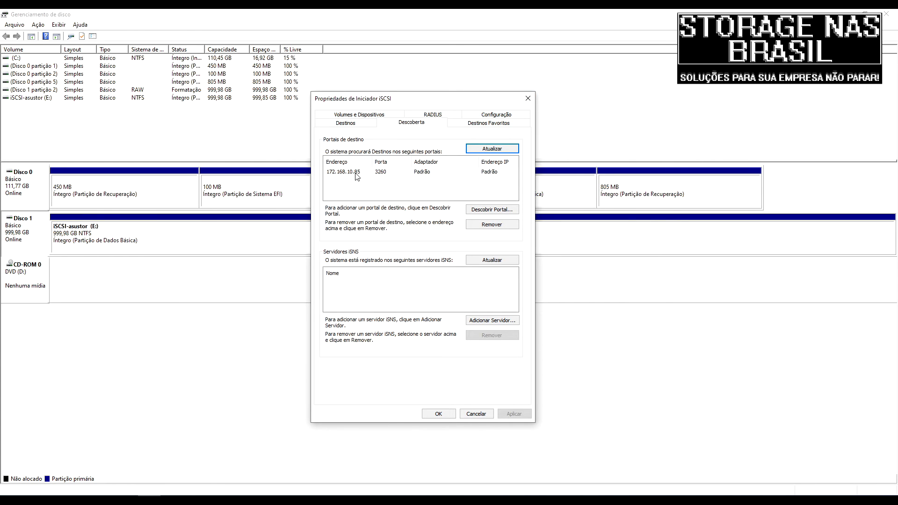
click(527, 98)
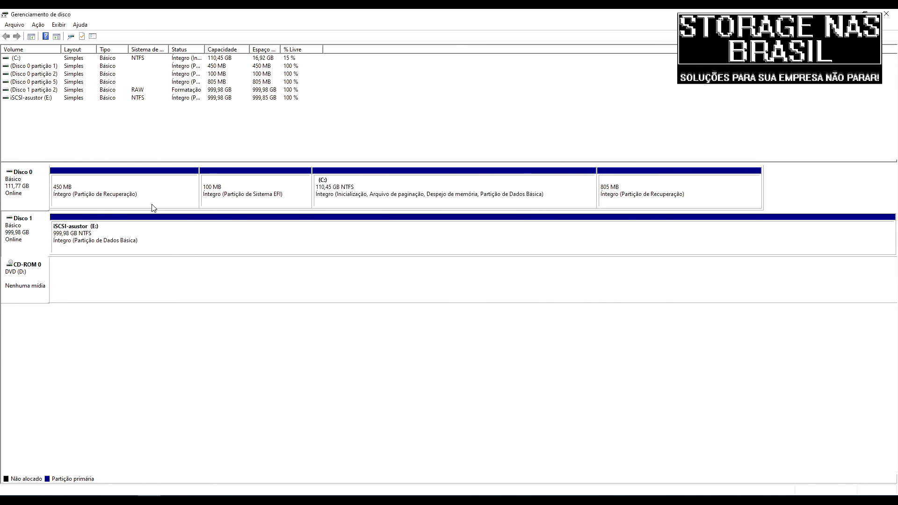
- Examine the actions available for the iSCSI-asustor (E:) volume without applying any
click(282, 246)
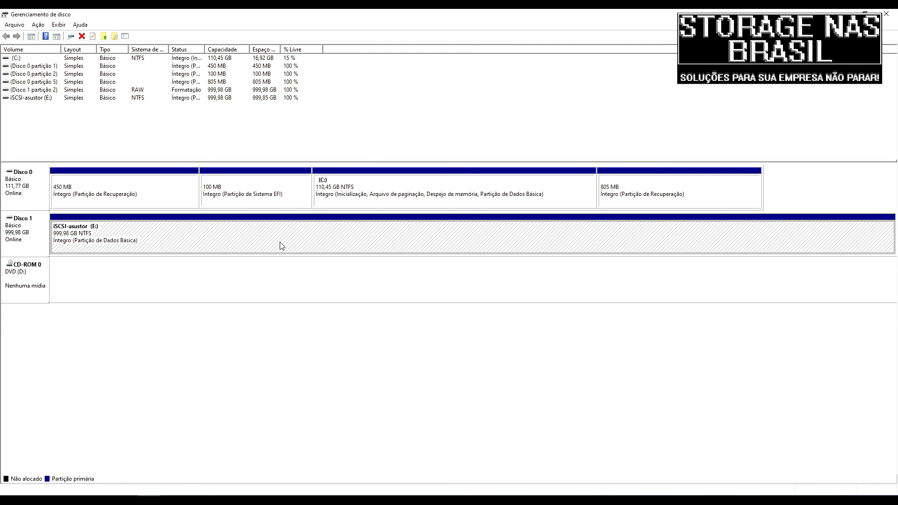
right_click(337, 244)
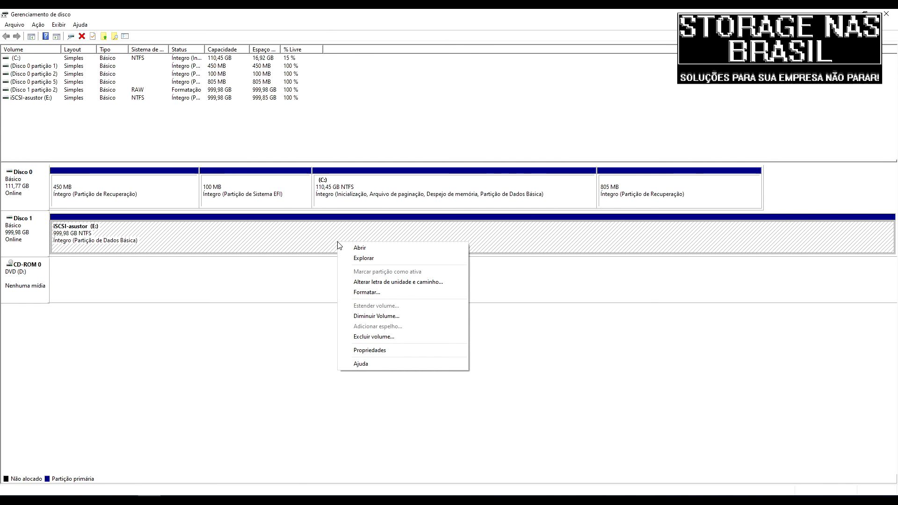
click(328, 246)
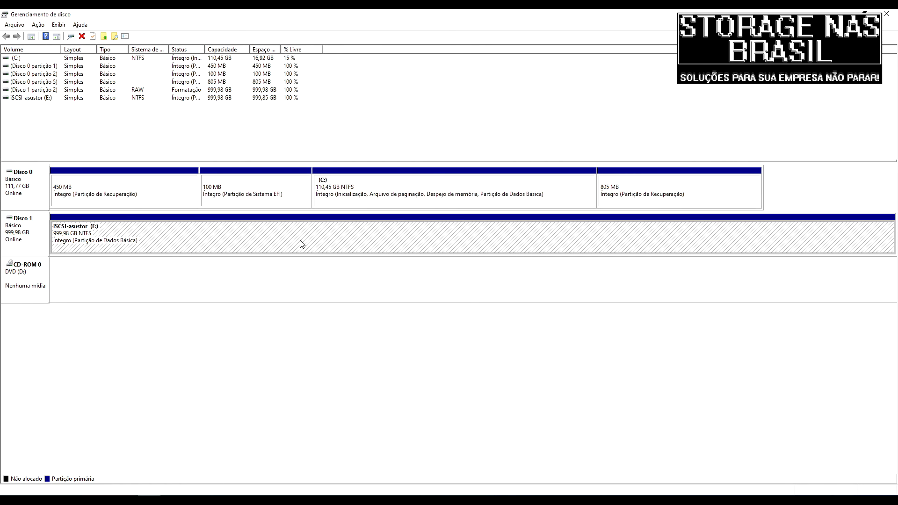
click(366, 363)
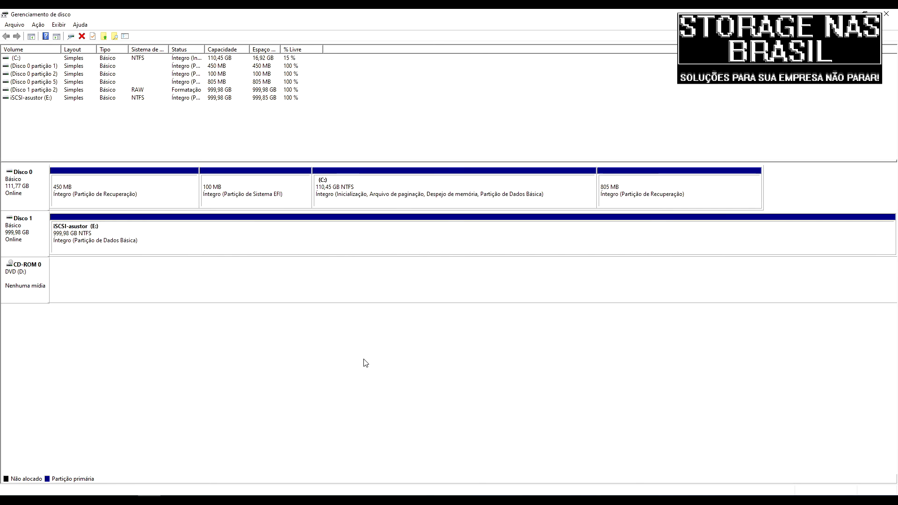
click(107, 242)
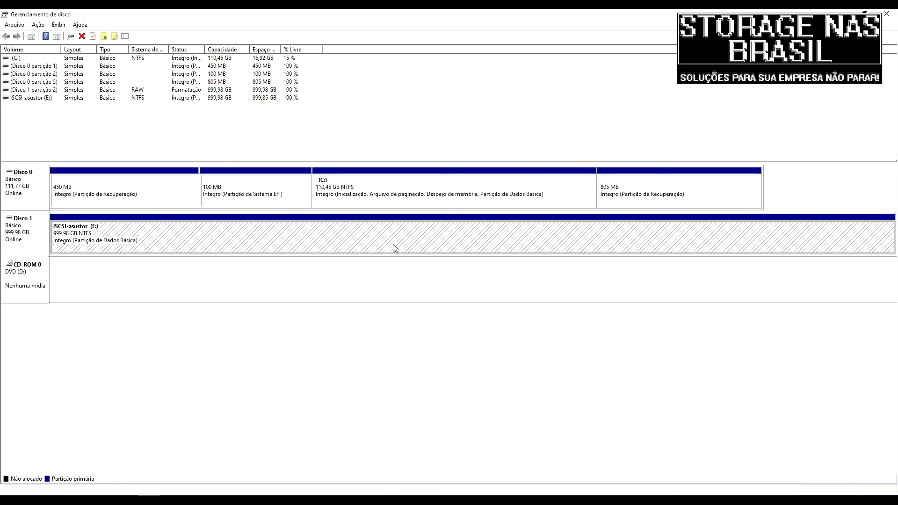
click(383, 373)
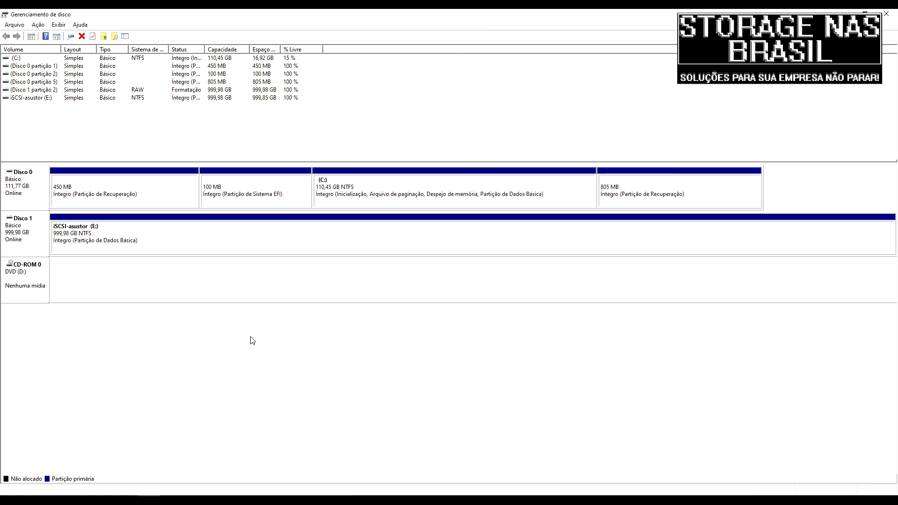
click(127, 500)
click(149, 237)
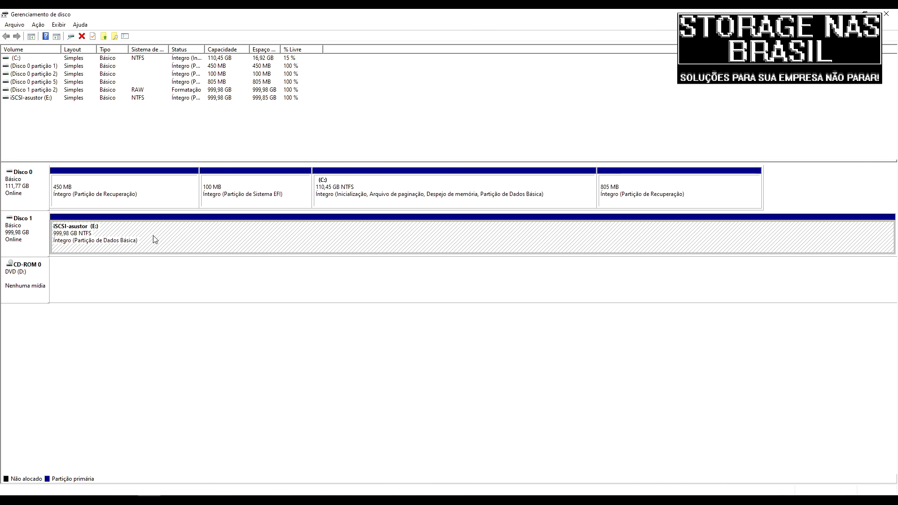
- View the properties of Disk 1
click(22, 238)
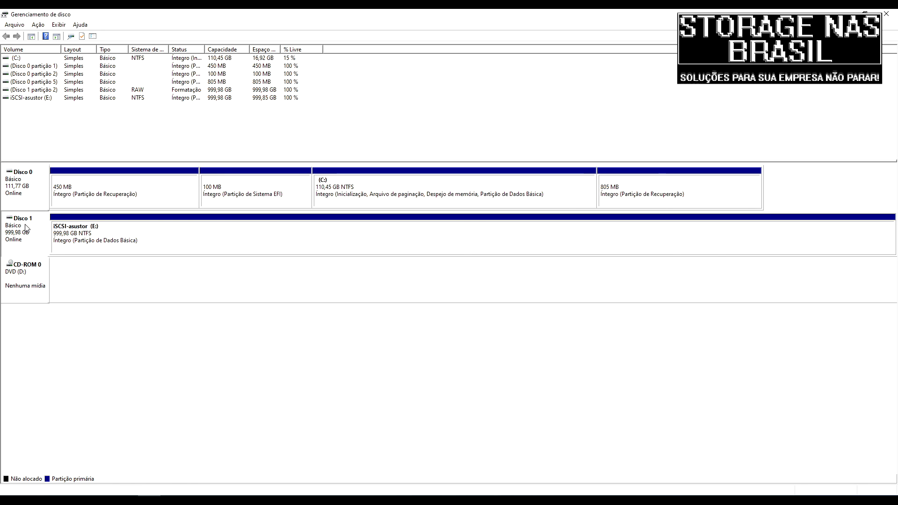
right_click(20, 238)
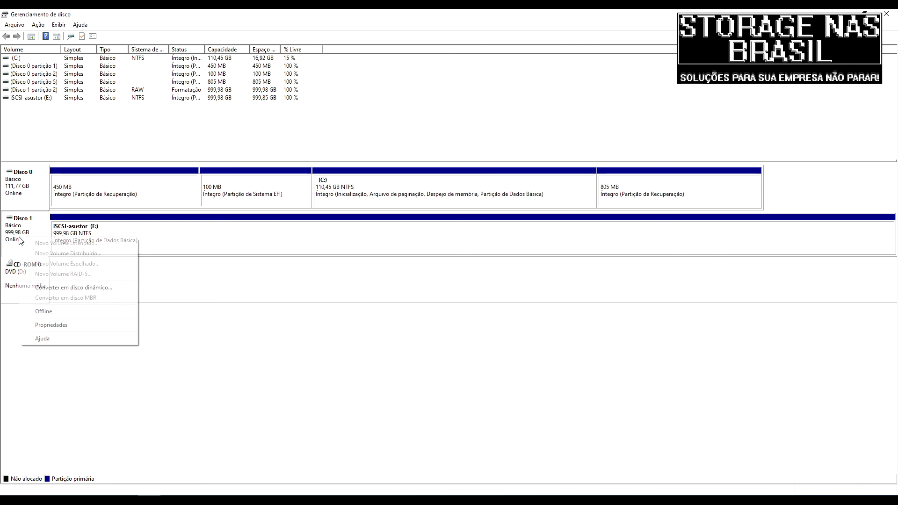
click(68, 328)
drag(788, 90, 460, 145)
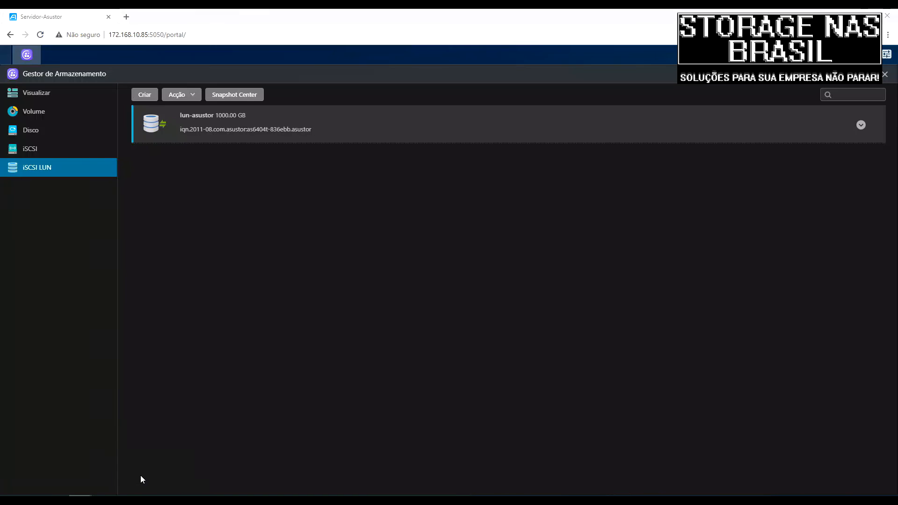
- Compare the connected host's IQN in the NAS's asustor target details with the initiator name in the iSCSI Initiator configuration
click(64, 151)
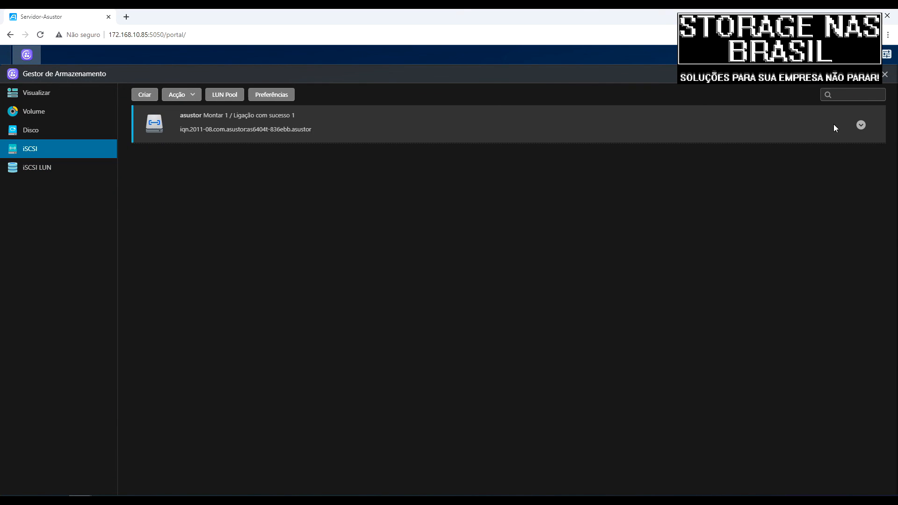
click(860, 126)
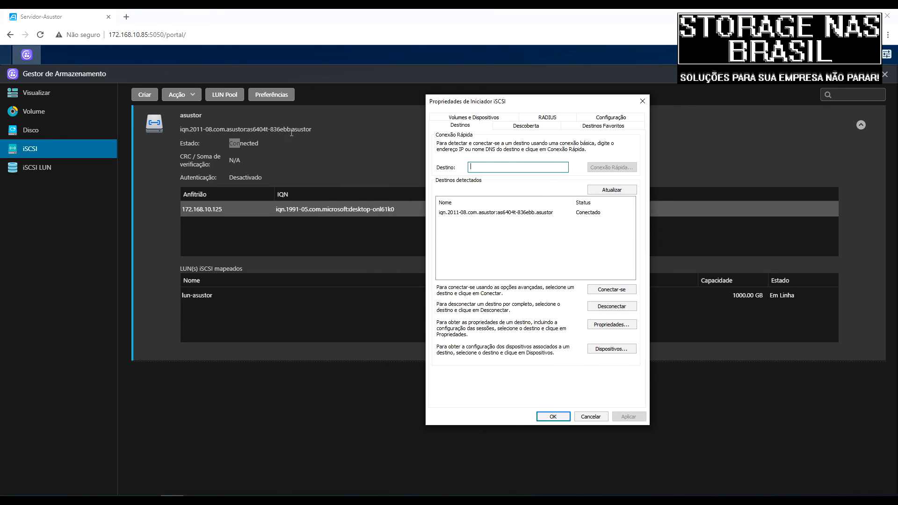
click(602, 118)
drag(538, 212, 435, 212)
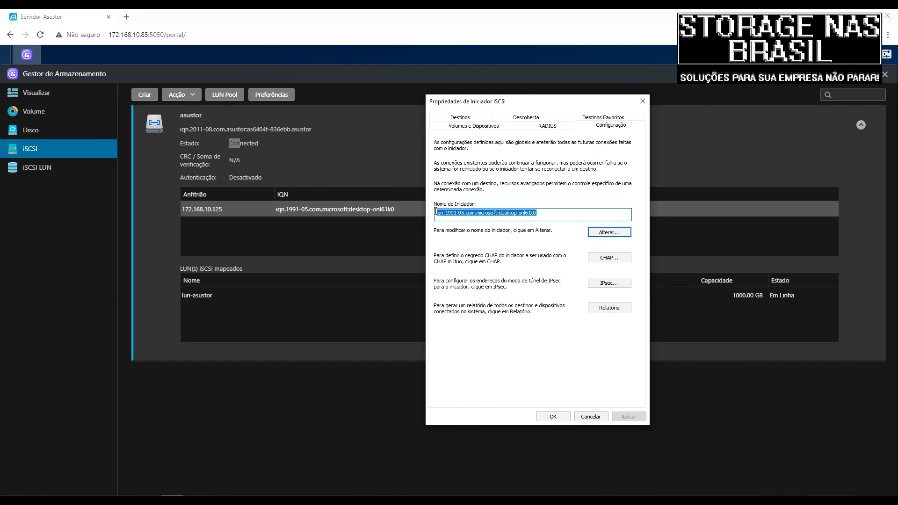